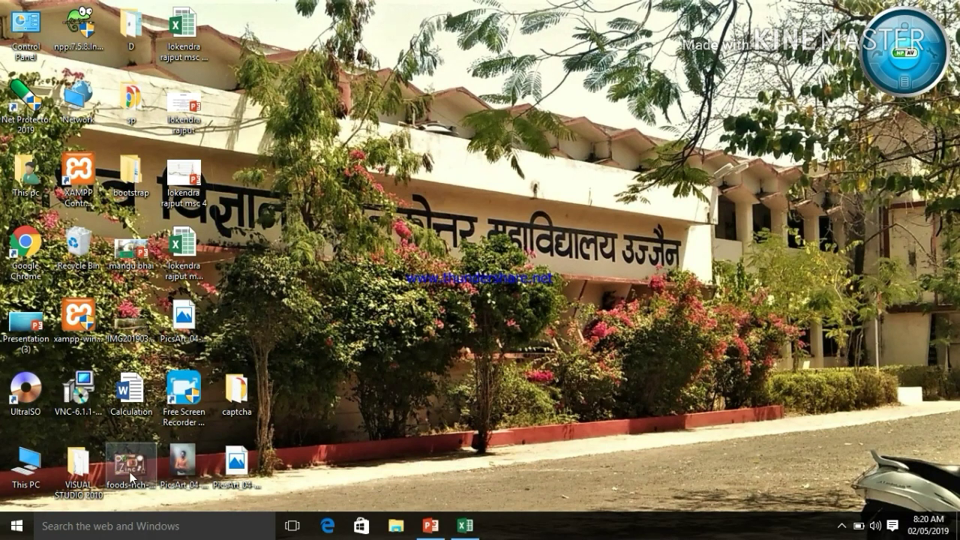
# Open Excel 2013 with a blank workbook and maximize its window.
pyautogui.click(17, 525)
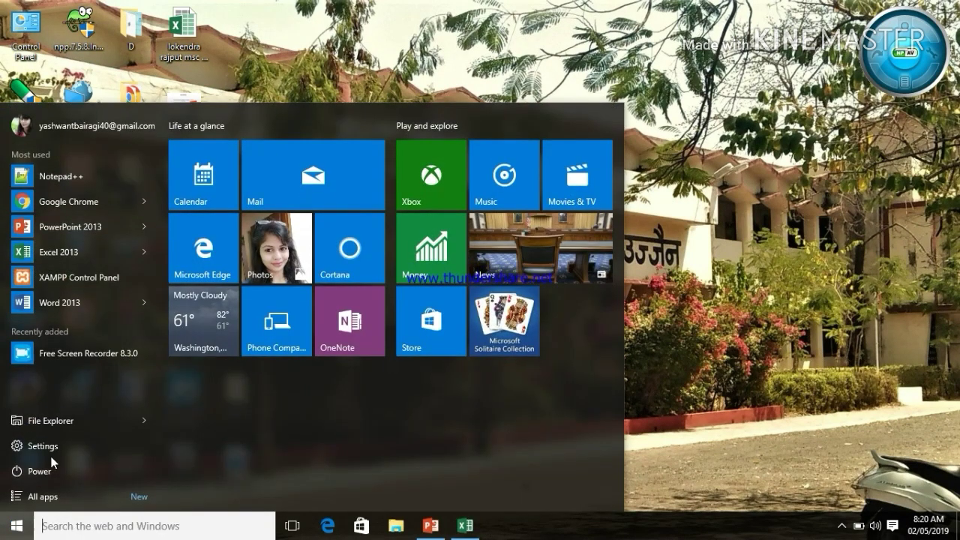
pyautogui.click(102, 260)
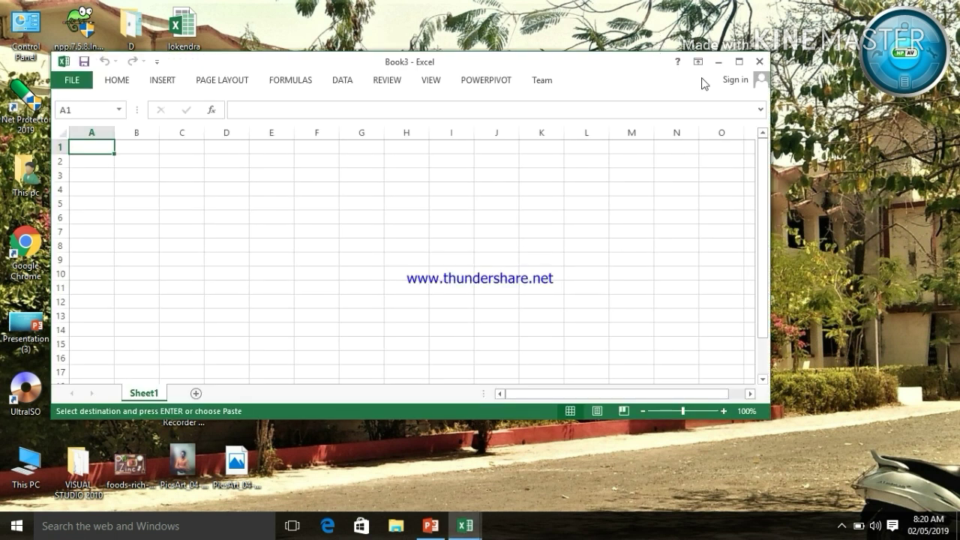
pyautogui.click(738, 62)
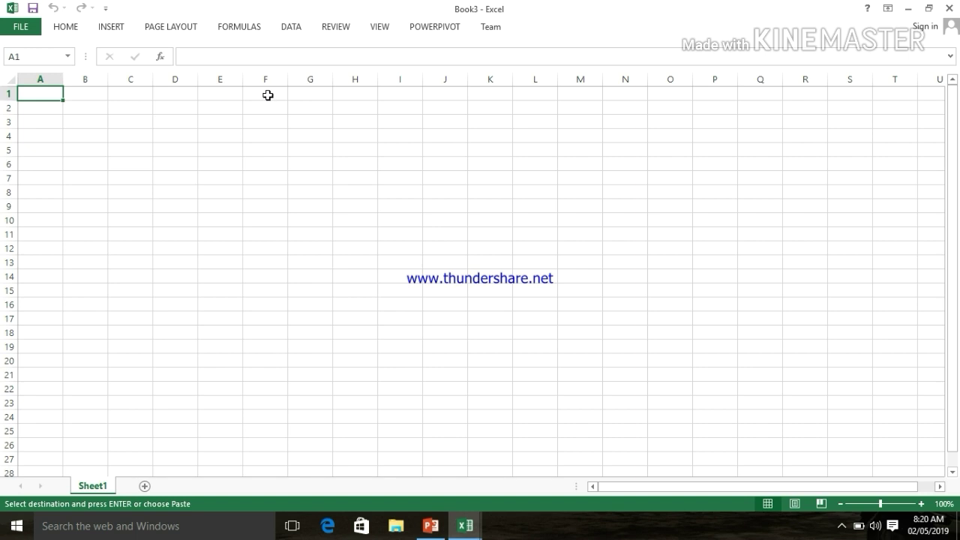
# Paste the copied table of titration readings as values only into cells A1:F42.
pyautogui.moveTo(268, 95); pyautogui.dragTo(20, 456)
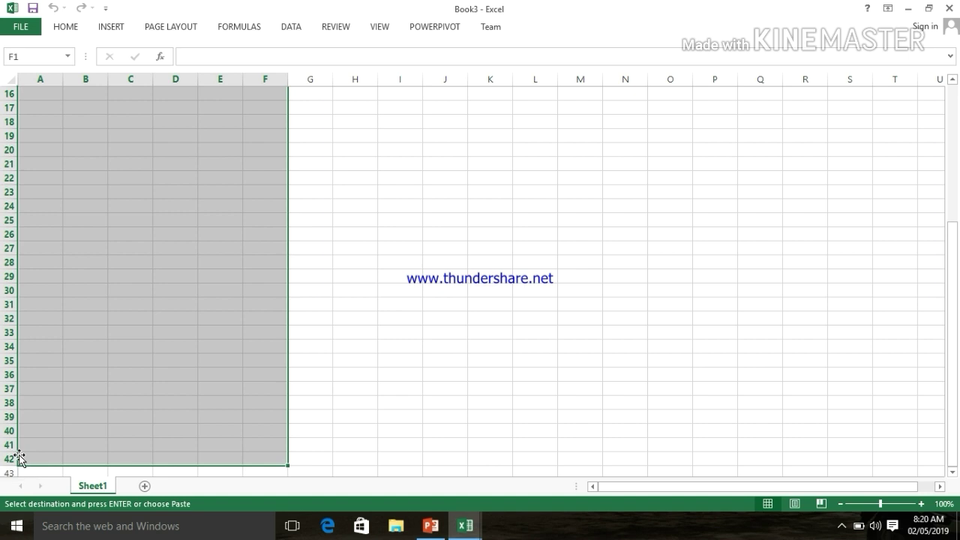
pyautogui.rightClick(36, 431)
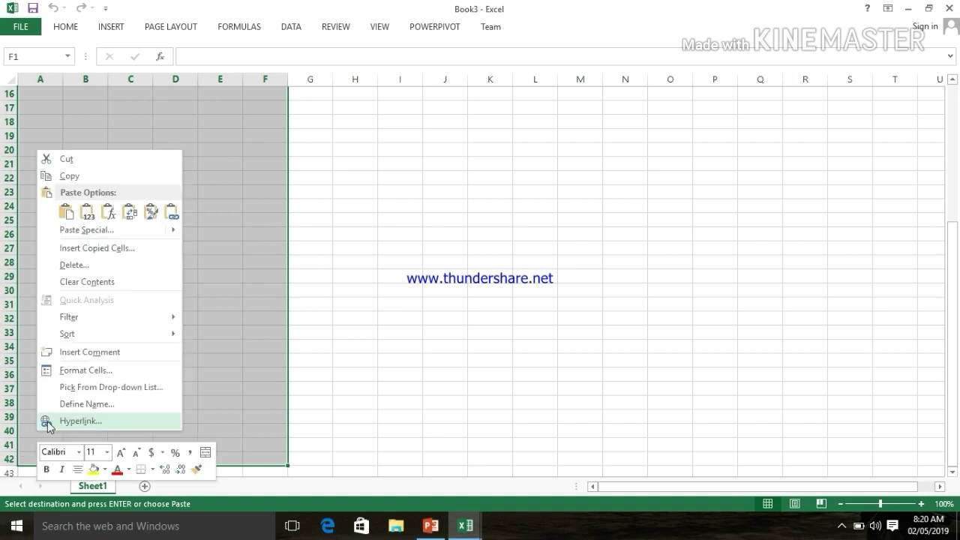
pyautogui.click(90, 217)
pyautogui.scroll(5, 412, 219)
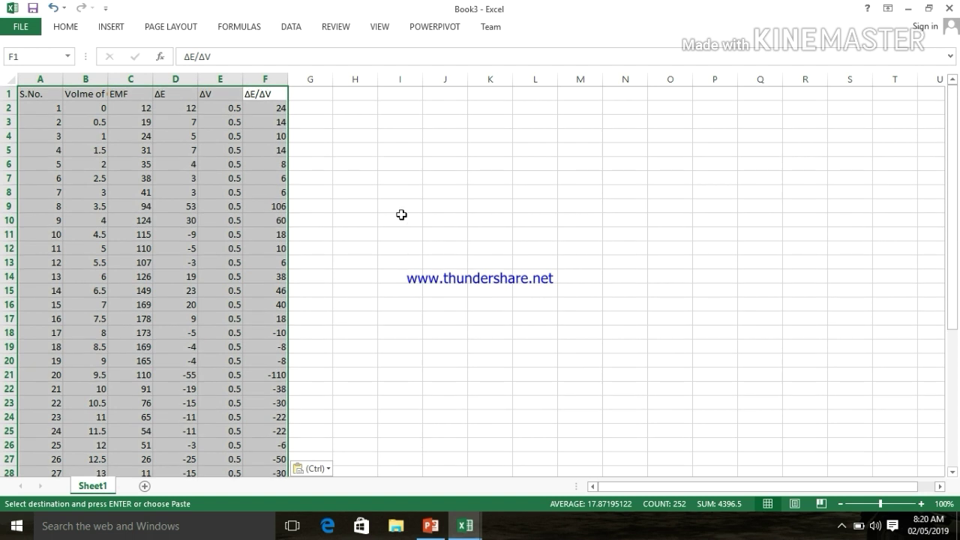
pyautogui.click(401, 214)
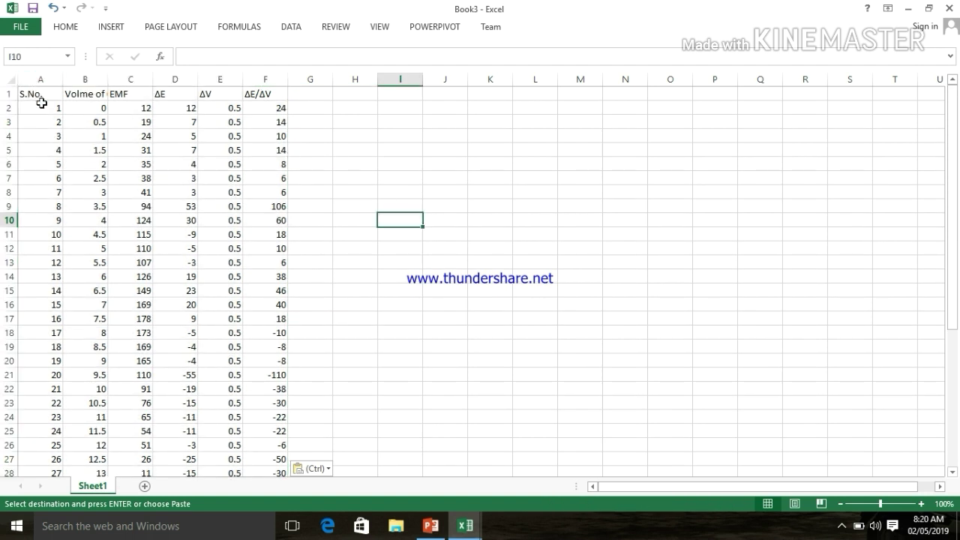
# Review the table's column headings in row 1, from the AgNO3 volume through EMF, ΔE and ΔV to ΔE/ΔV.
pyautogui.doubleClick(87, 95)
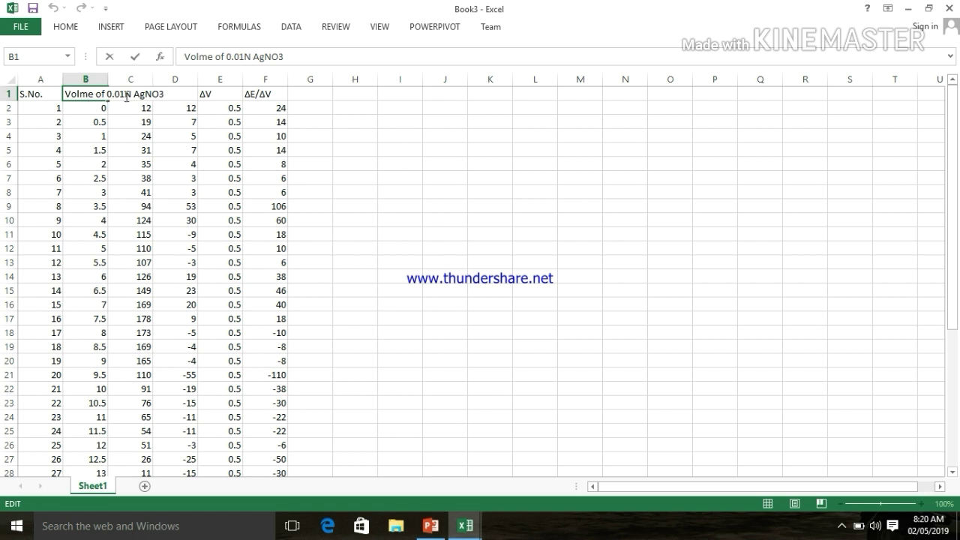
pyautogui.click(129, 120)
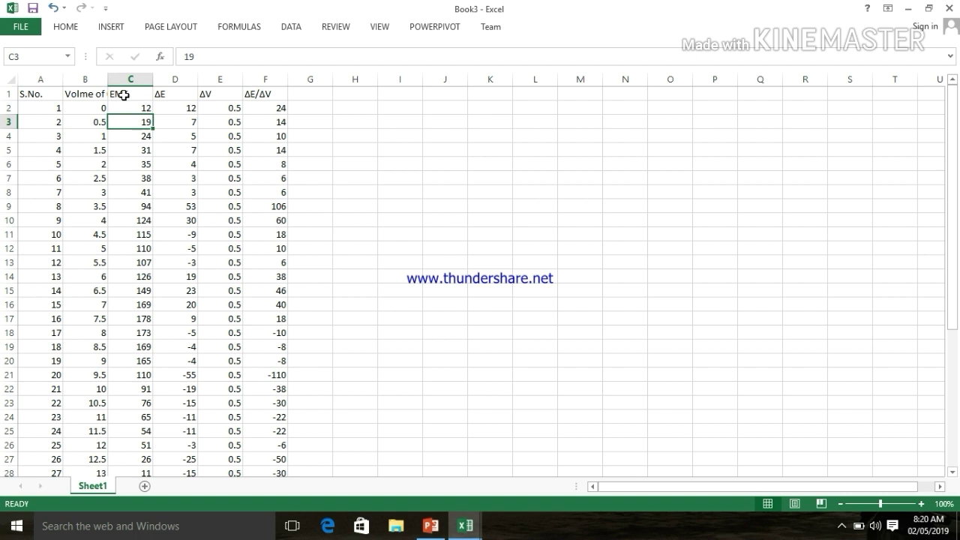
pyautogui.click(170, 96)
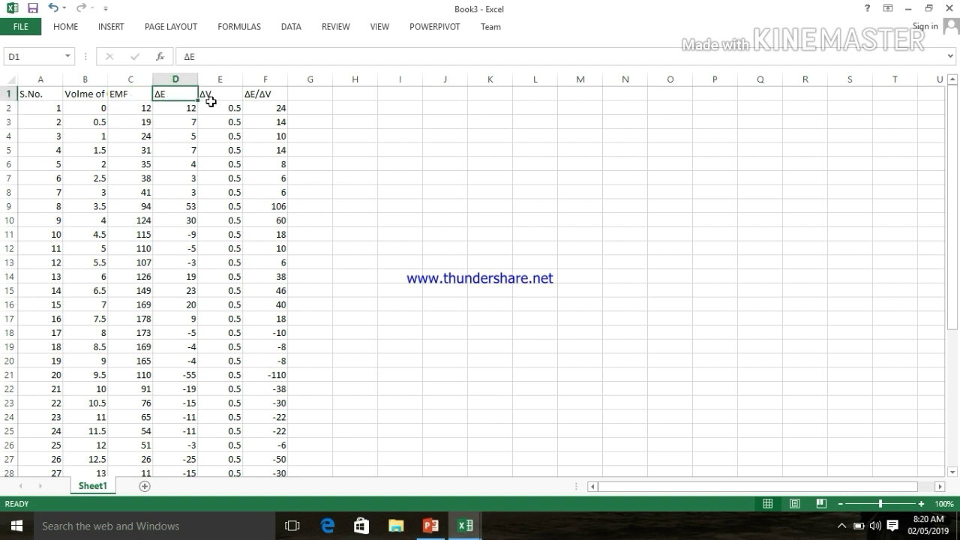
pyautogui.click(211, 101)
pyautogui.click(256, 98)
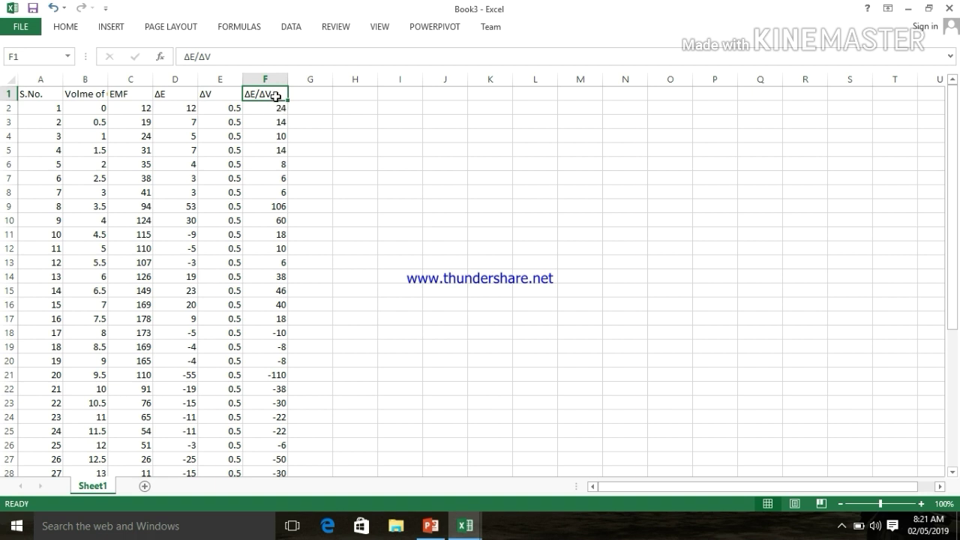
# Insert a 2-D line chart with markers from the whole table, A1:F42.
pyautogui.moveTo(276, 96); pyautogui.dragTo(44, 447)
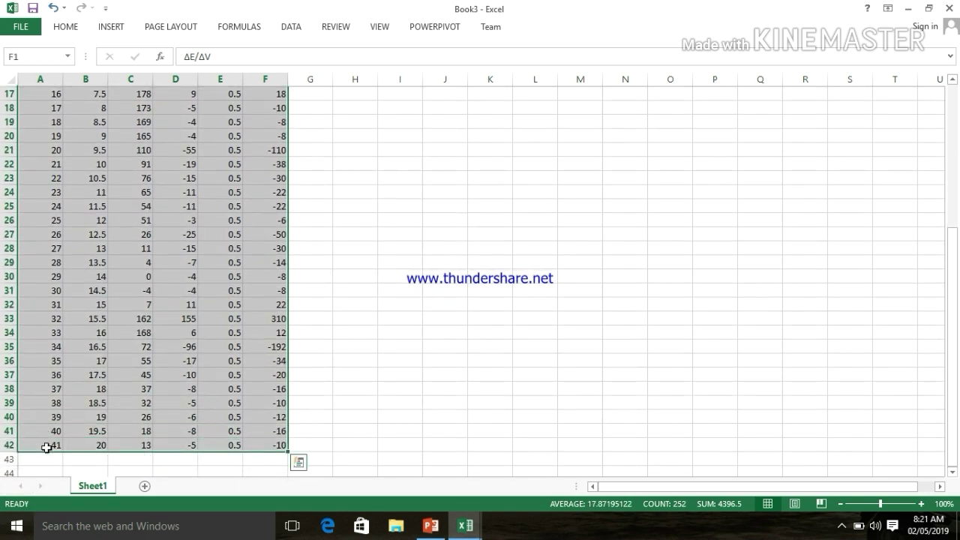
pyautogui.click(109, 28)
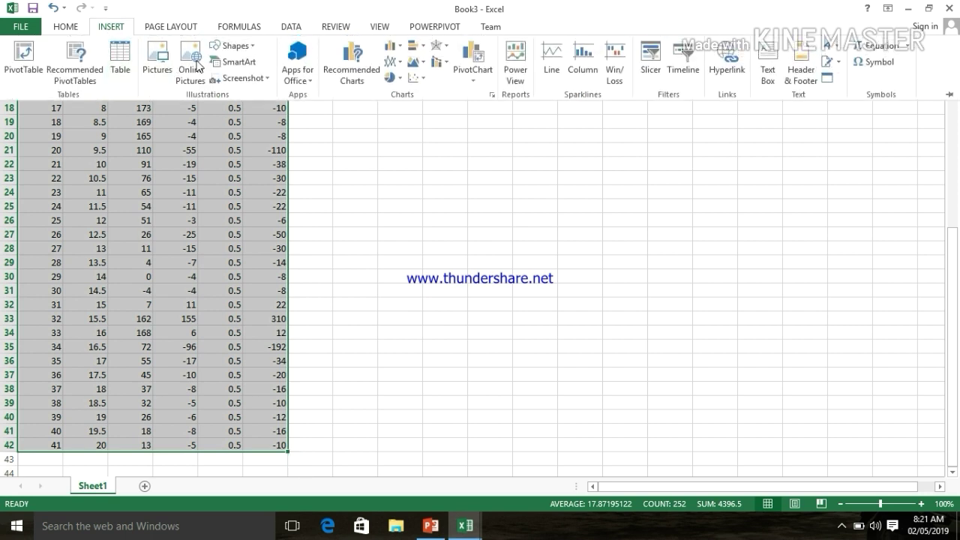
pyautogui.click(392, 64)
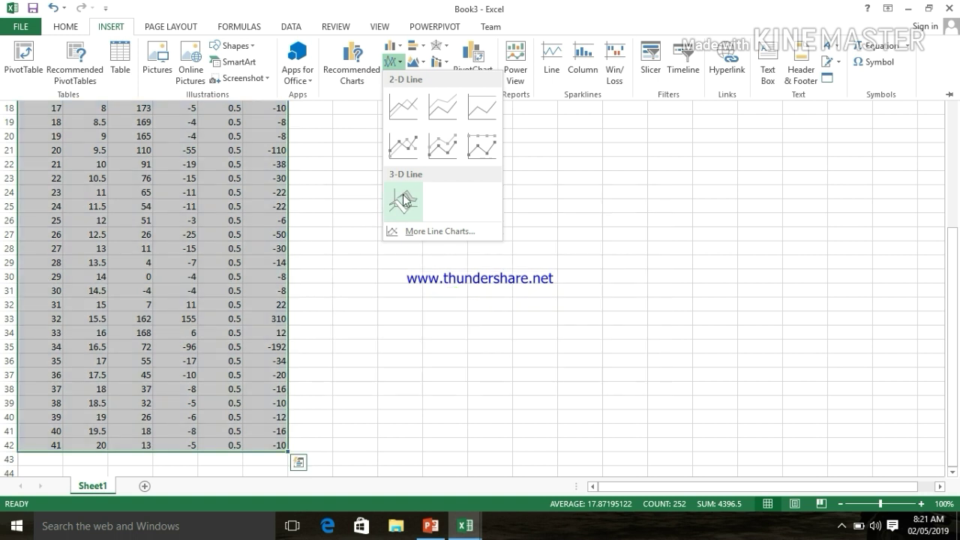
pyautogui.click(403, 152)
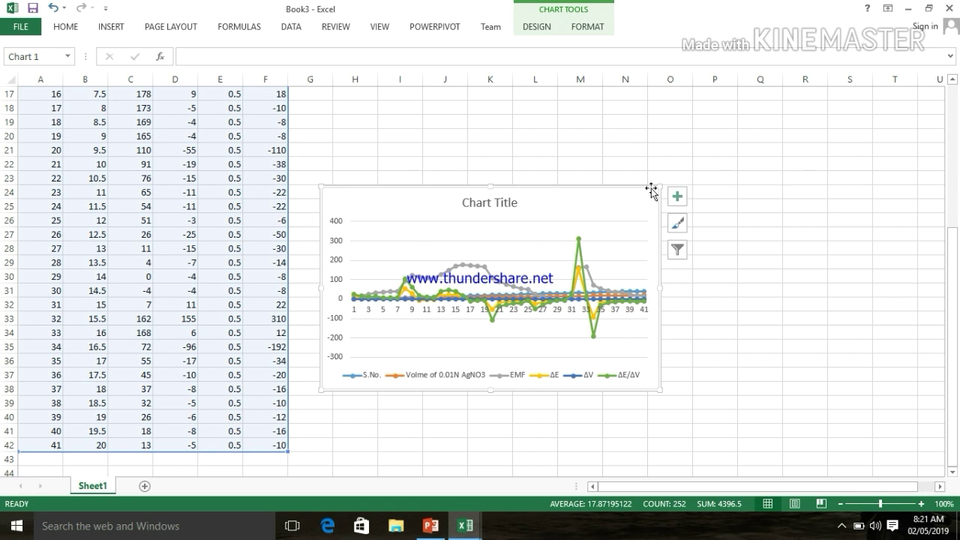
# Enlarge the chart to extend across to about column T and apply the dark chart Style 9.
pyautogui.moveTo(659, 188); pyautogui.dragTo(918, 100)
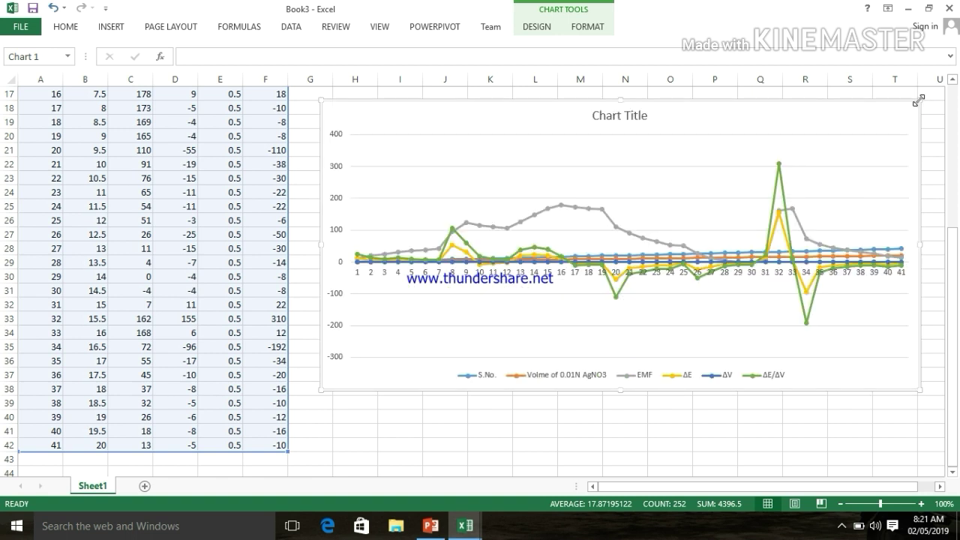
pyautogui.click(541, 29)
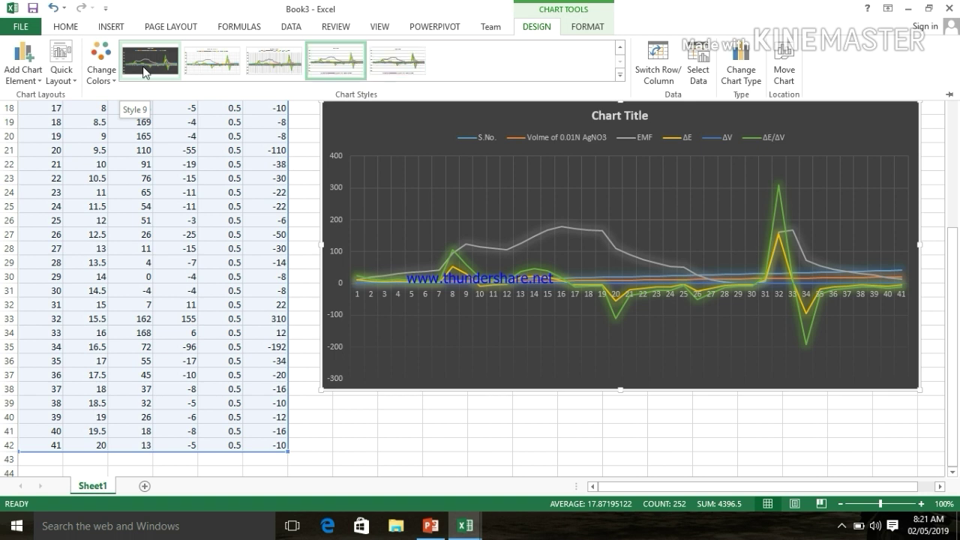
pyautogui.click(145, 69)
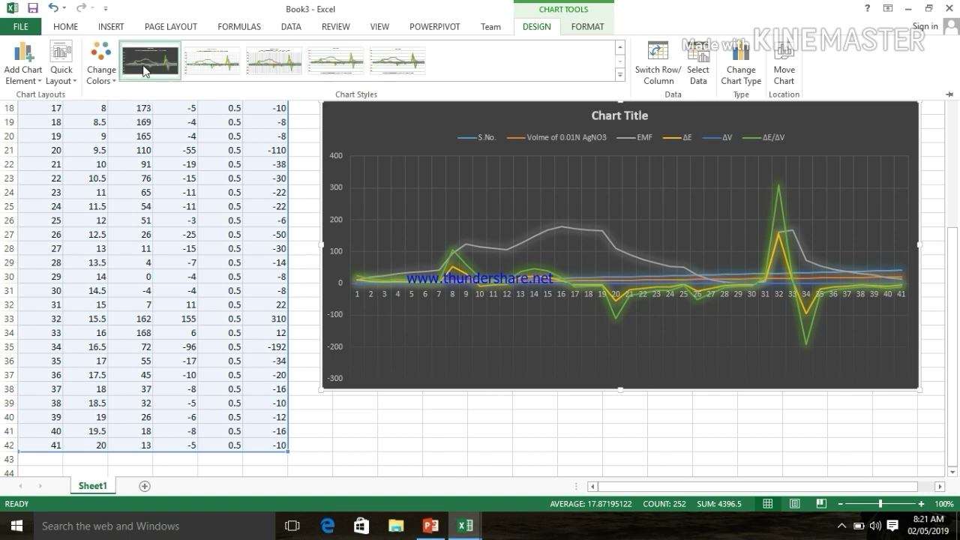
# Compare the chart's ΔE/ΔV peak at point 8 with the AgNO3 volume and ΔE/ΔV entries for serial number 8.
pyautogui.click(454, 256)
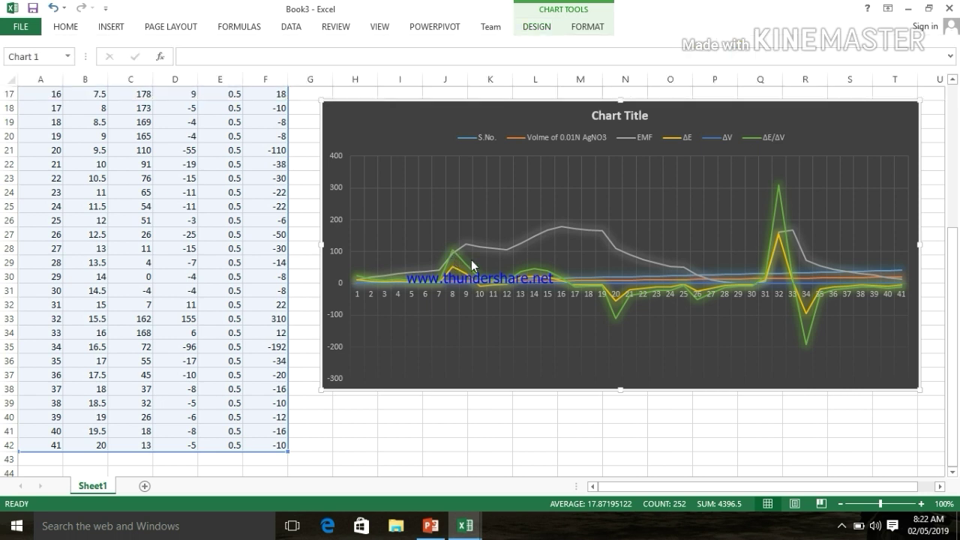
pyautogui.click(538, 273)
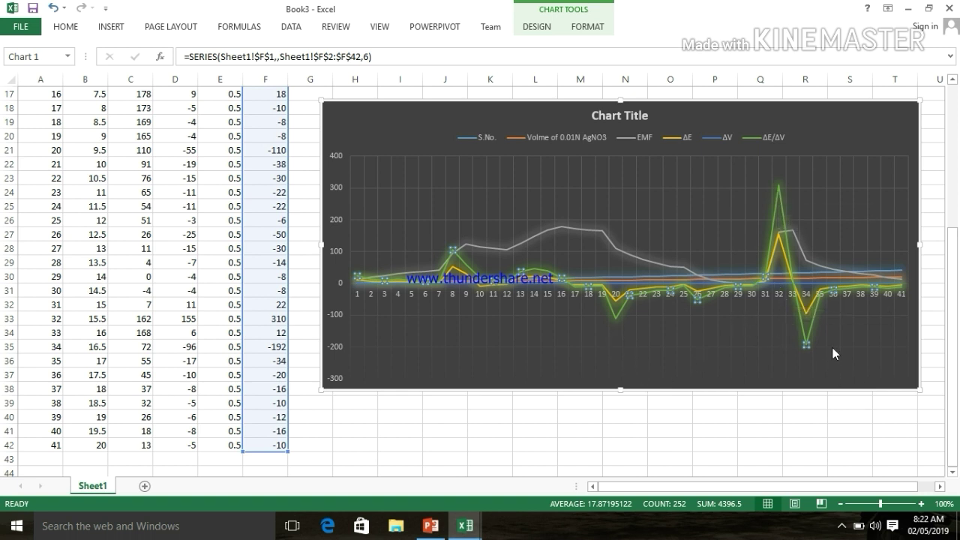
pyautogui.click(452, 295)
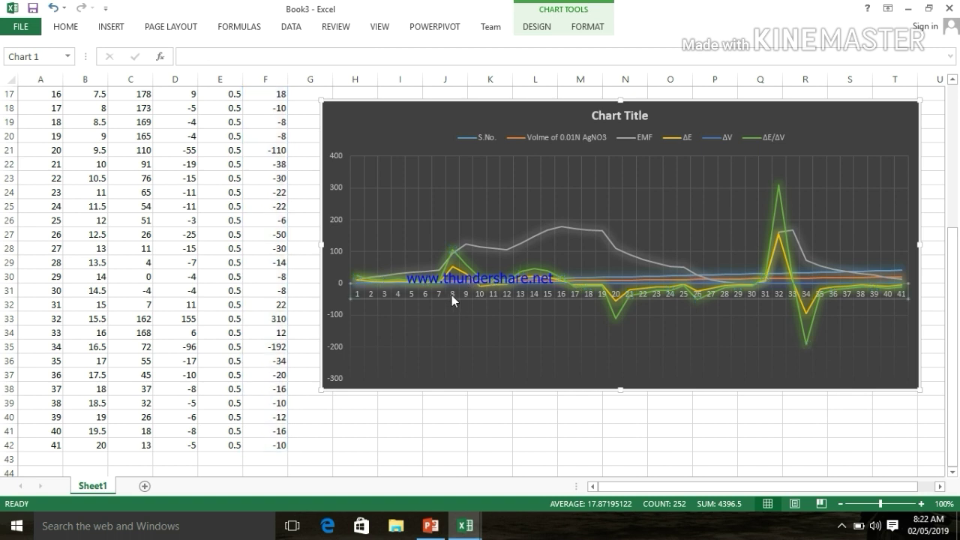
pyautogui.scroll(4, 126, 292)
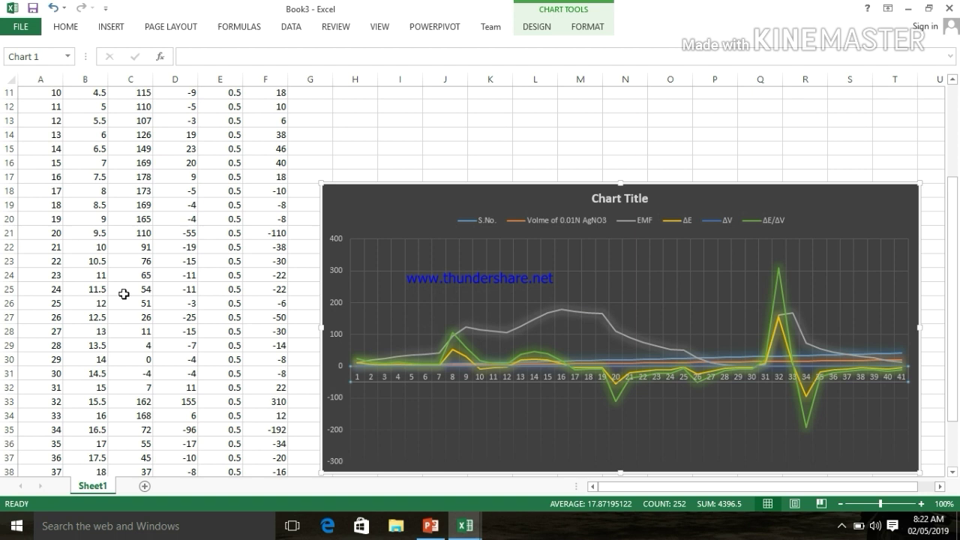
pyautogui.scroll(2, 112, 259)
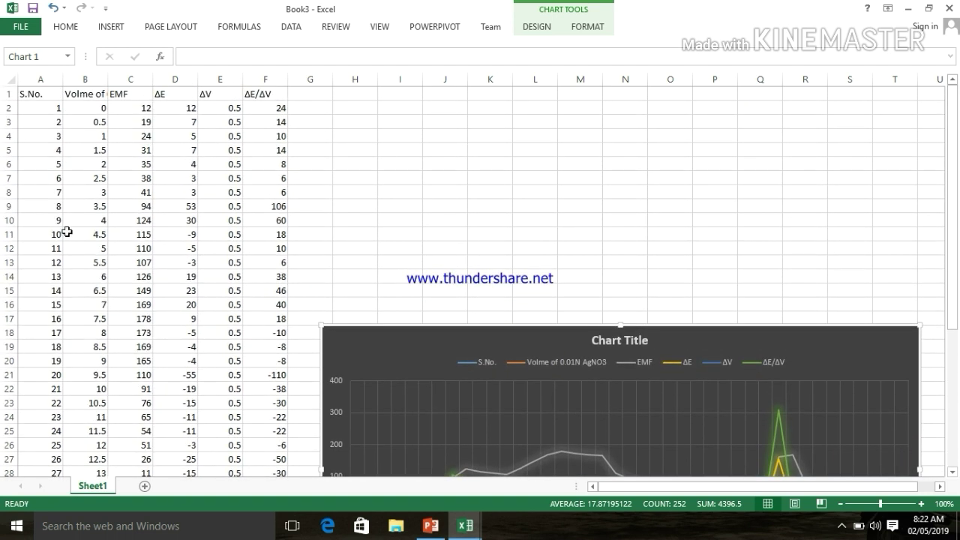
pyautogui.moveTo(52, 208); pyautogui.dragTo(138, 210)
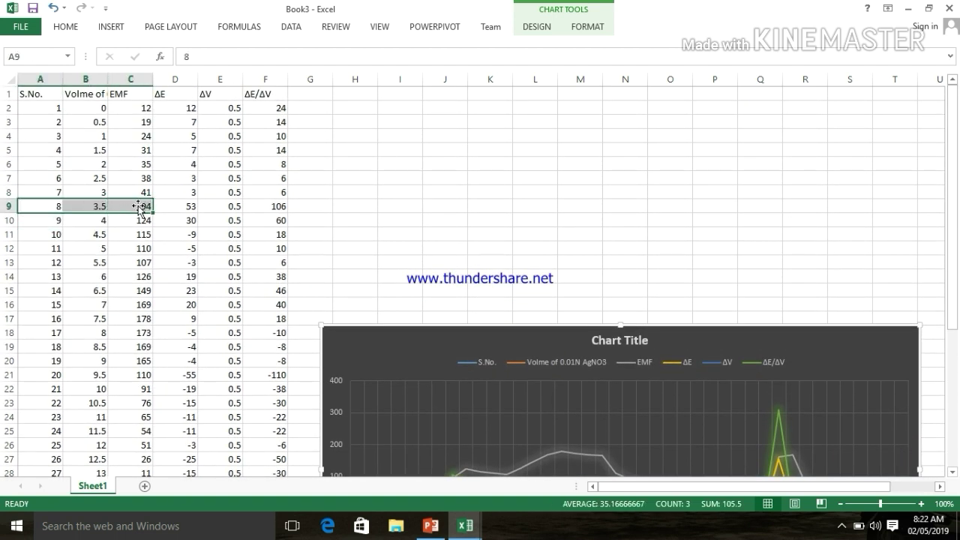
pyautogui.doubleClick(93, 93)
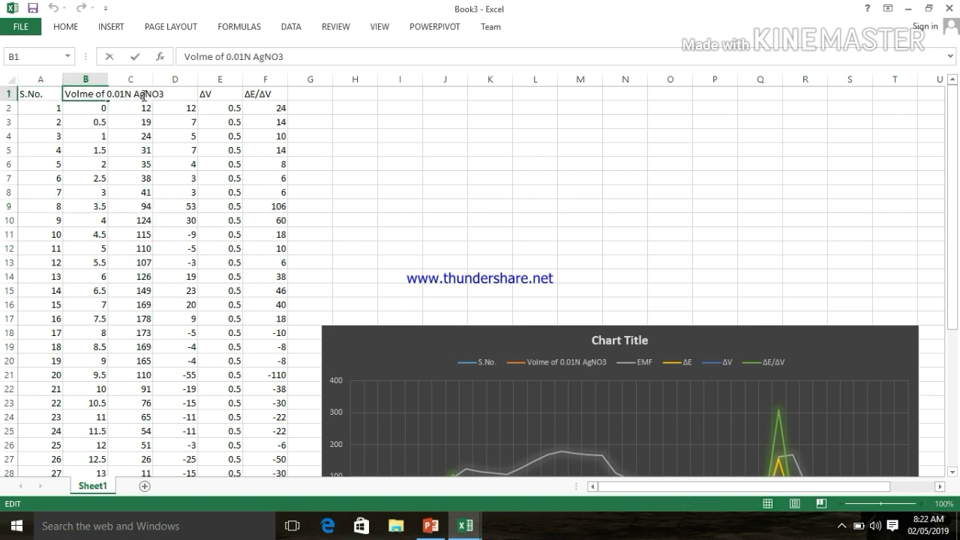
pyautogui.click(56, 209)
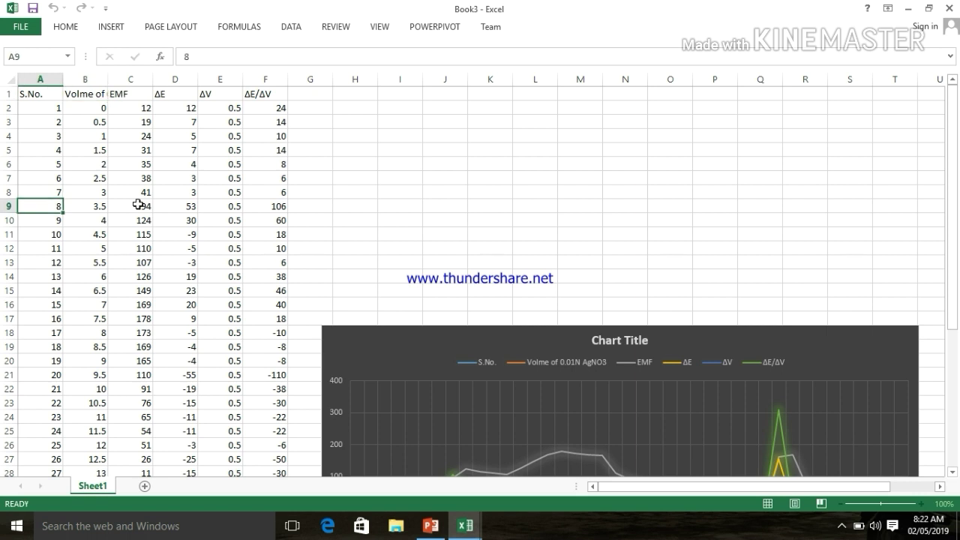
pyautogui.doubleClick(53, 208)
pyautogui.click(275, 206)
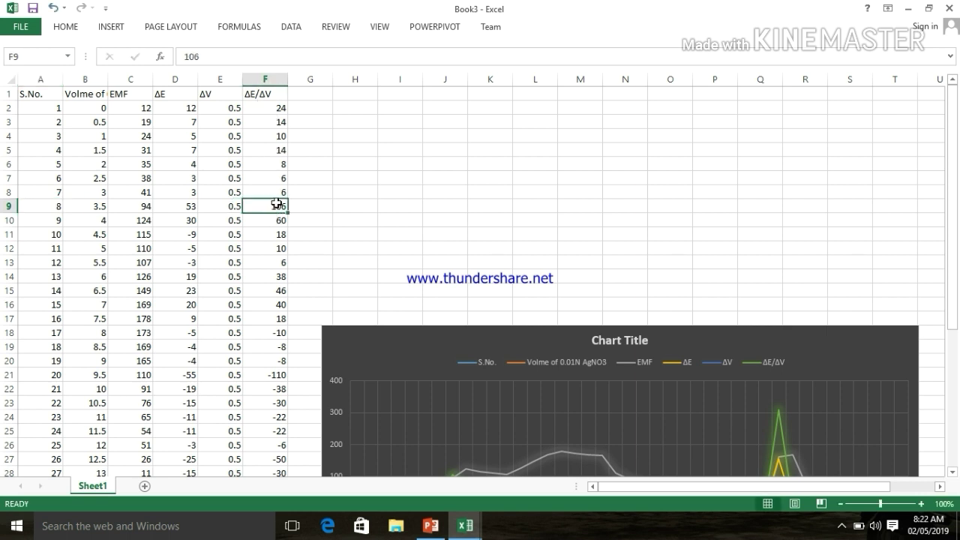
# Check the AgNO3 volume and ΔE/ΔV entries for serial number 14, matching the chart's second peak.
pyautogui.scroll(-3, 439, 278)
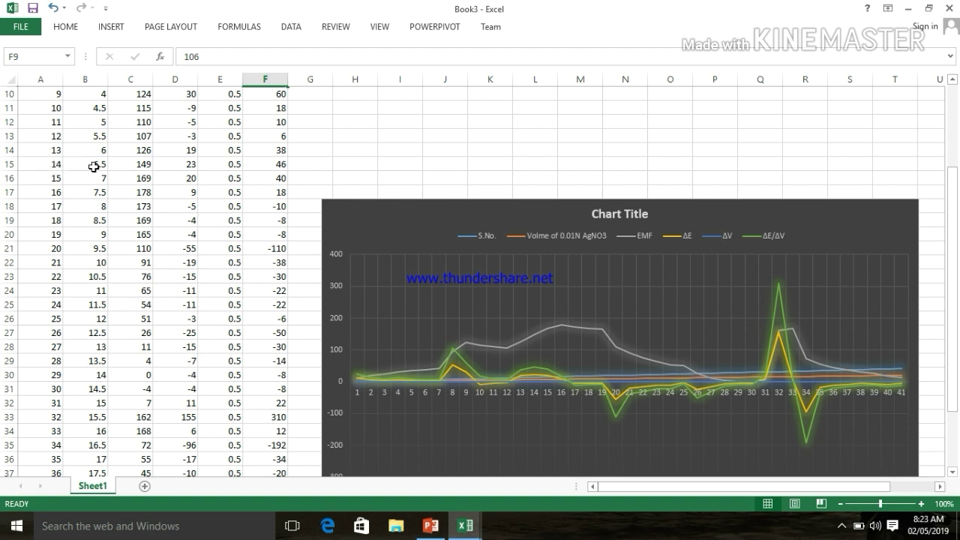
pyautogui.scroll(3, 93, 166)
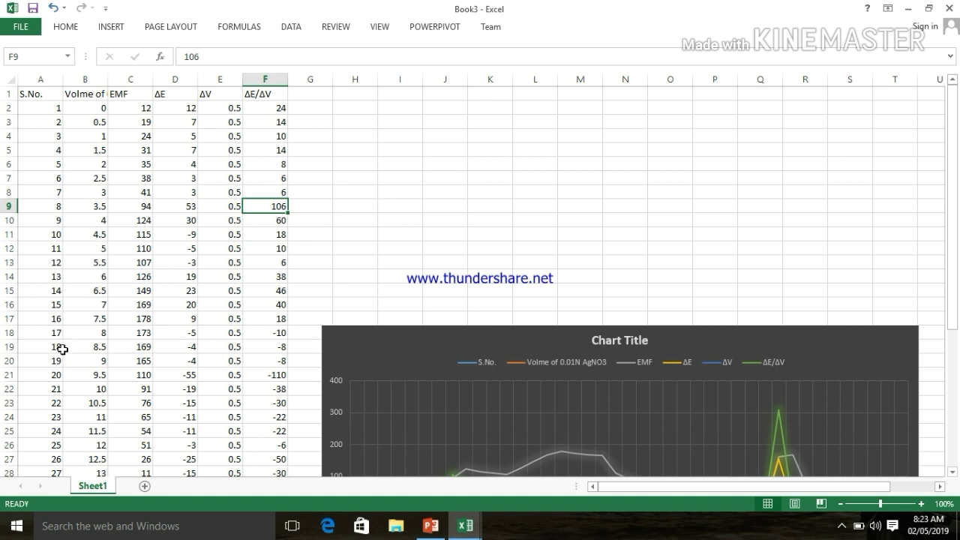
pyautogui.click(92, 293)
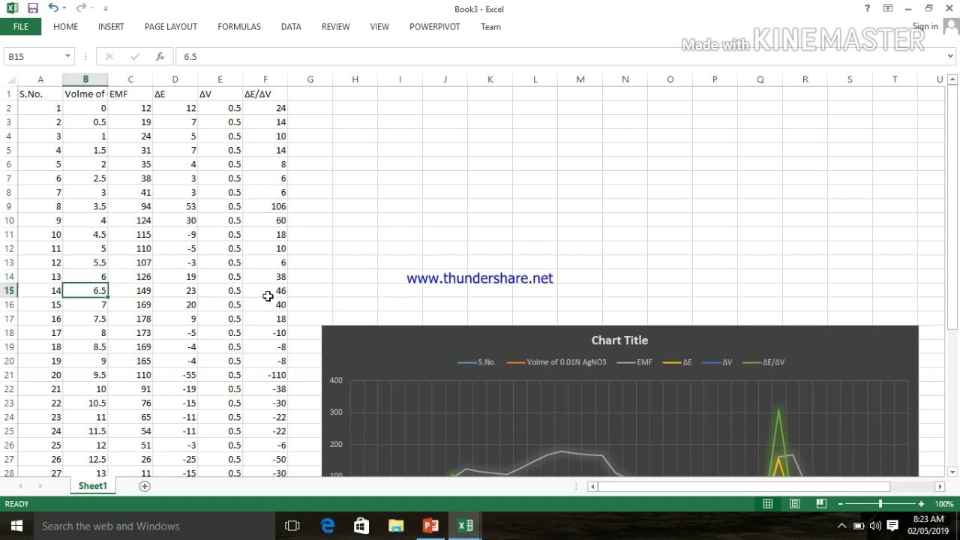
pyautogui.click(273, 293)
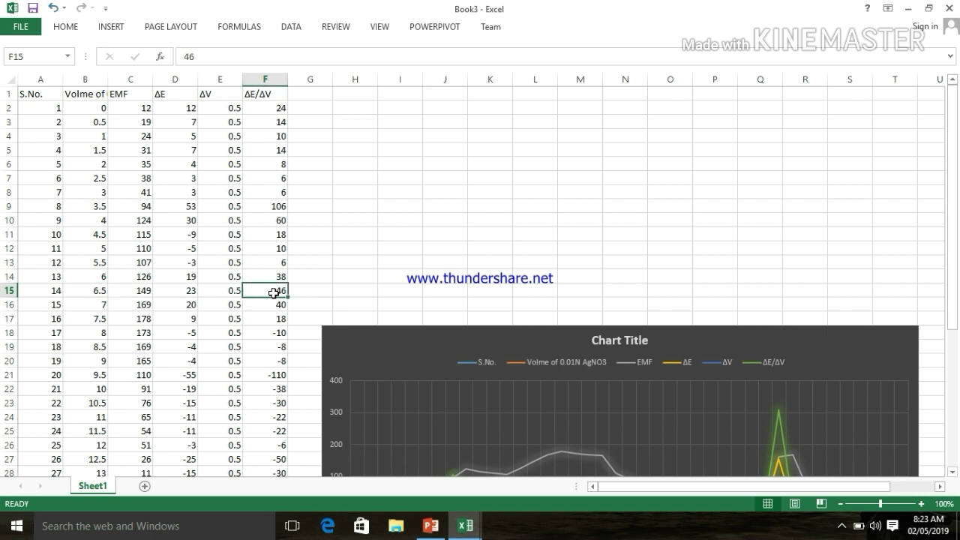
# Compare the chart's ΔE/ΔV peak at point 32 with the AgNO3 volume and ΔE/ΔV entries for serial number 32.
pyautogui.scroll(-2, 847, 364)
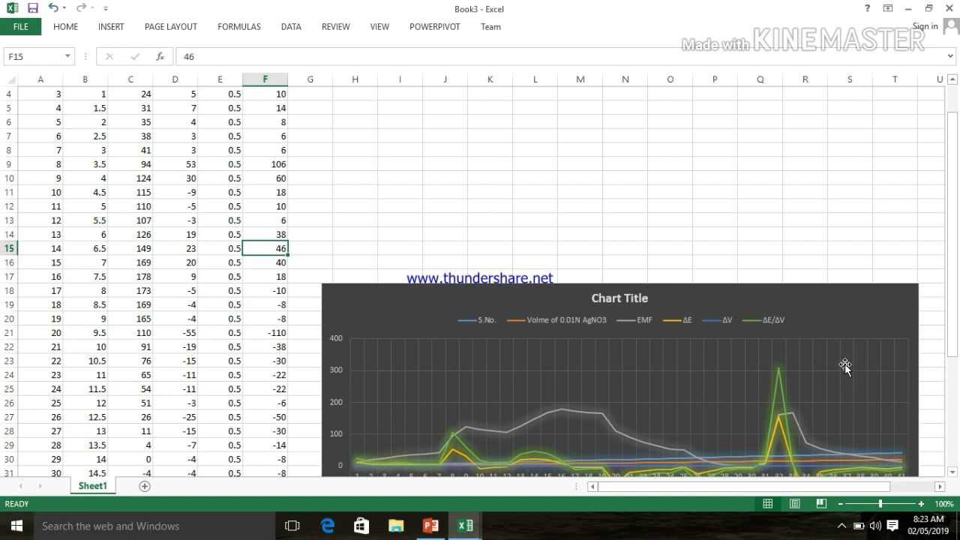
pyautogui.scroll(-1, 839, 386)
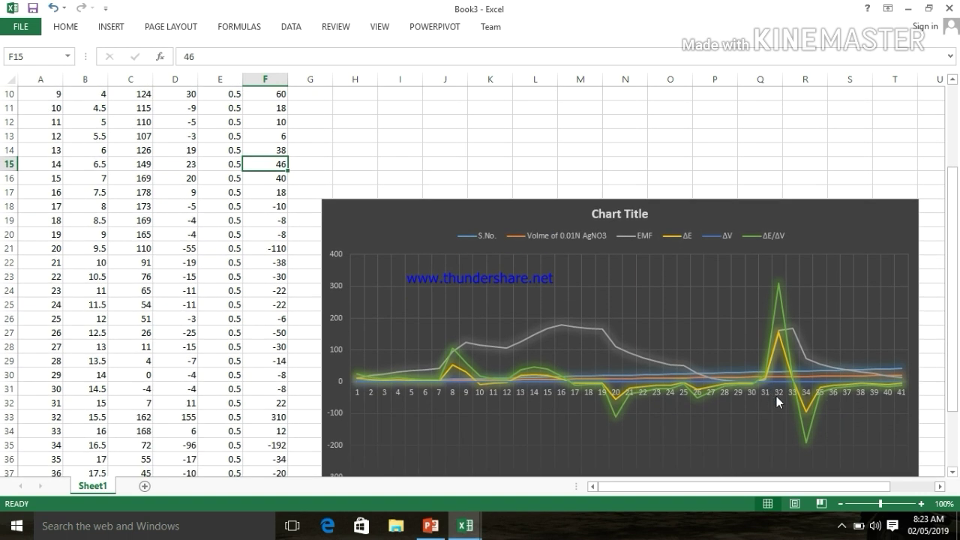
pyautogui.click(777, 379)
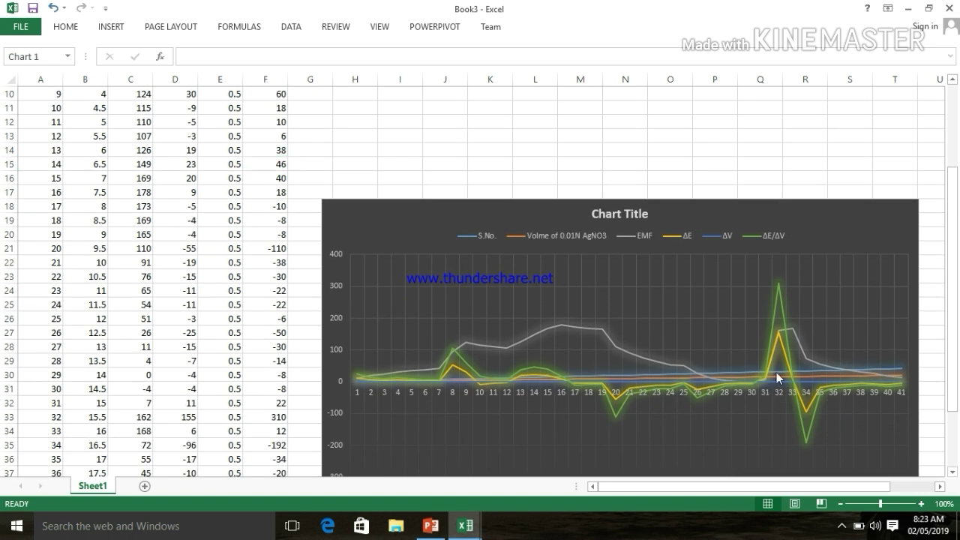
pyautogui.click(779, 288)
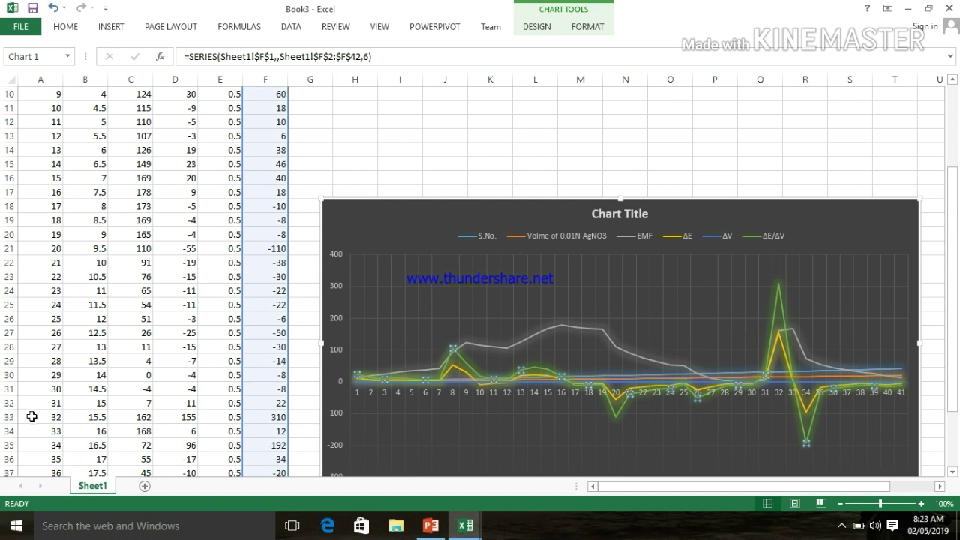
pyautogui.scroll(-1, 48, 365)
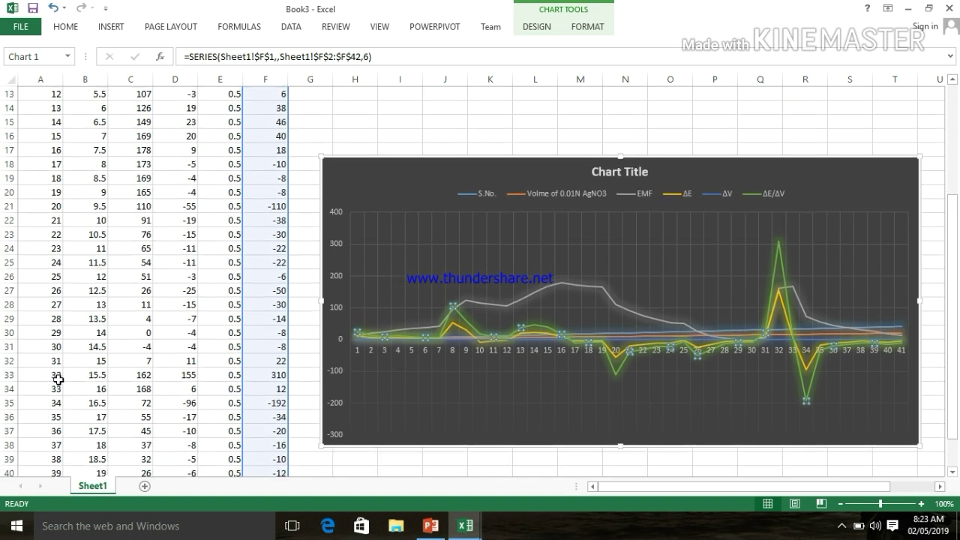
pyautogui.click(54, 376)
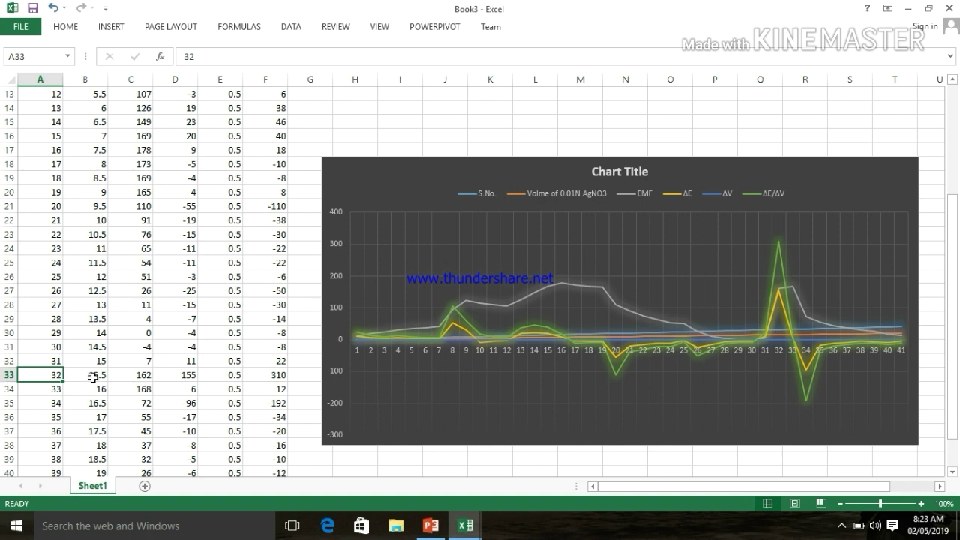
pyautogui.click(94, 378)
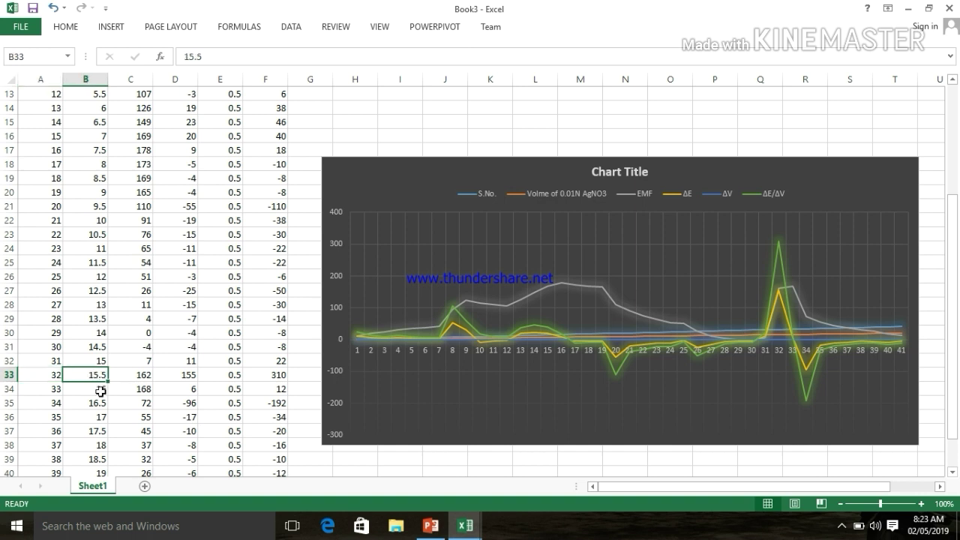
pyautogui.click(278, 377)
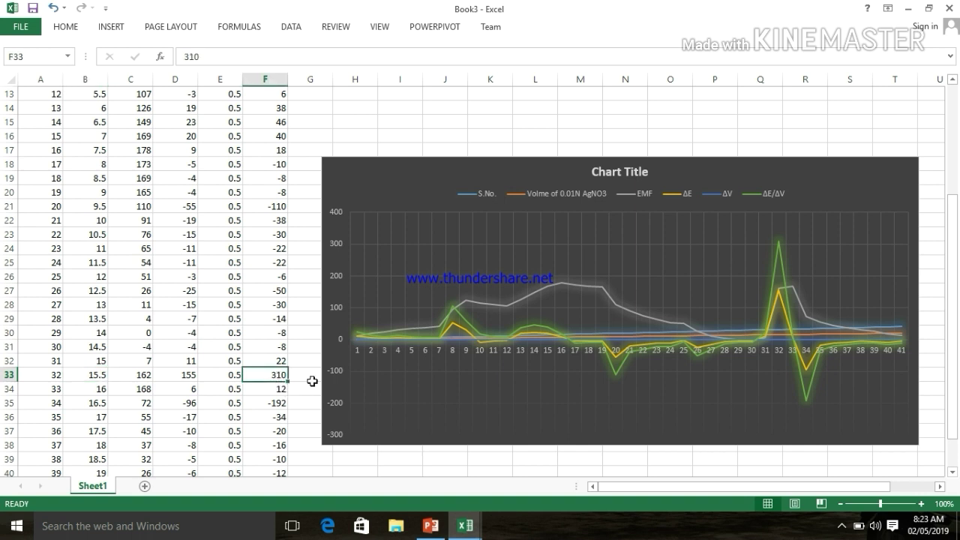
# Check the I⁻ volume line on PowerPoint's Calculation slide against the AgNO3 volume for serial number 8 in Excel's Book3.
pyautogui.click(431, 534)
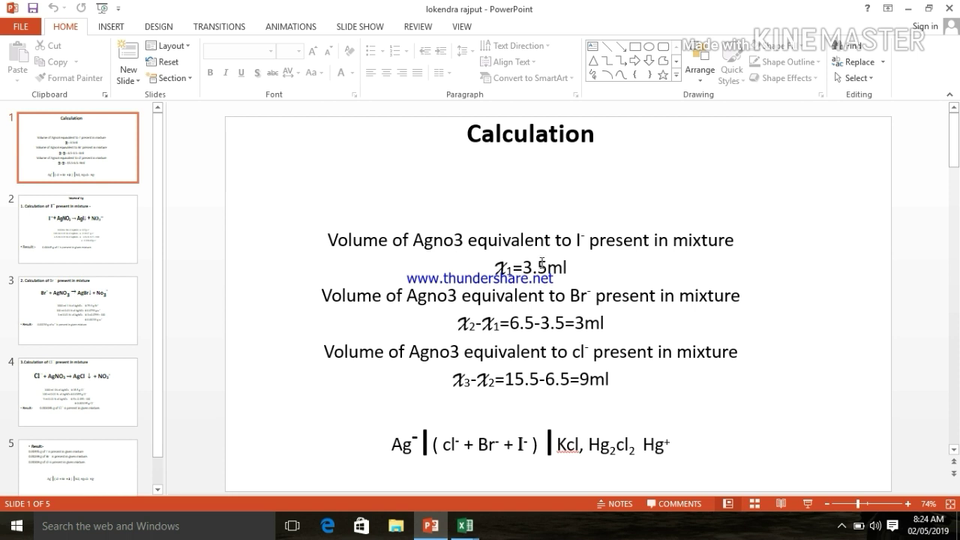
pyautogui.tripleClick(568, 267)
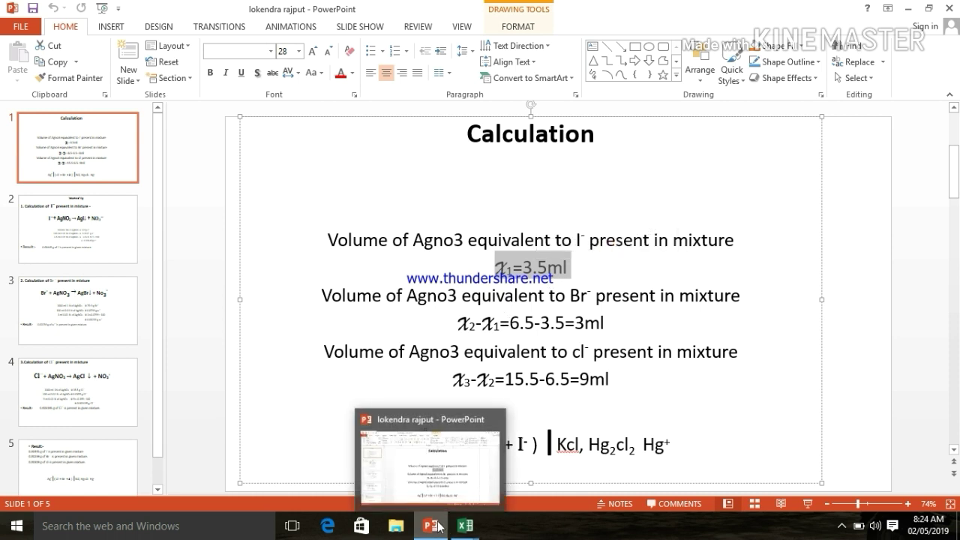
pyautogui.moveTo(460, 529)
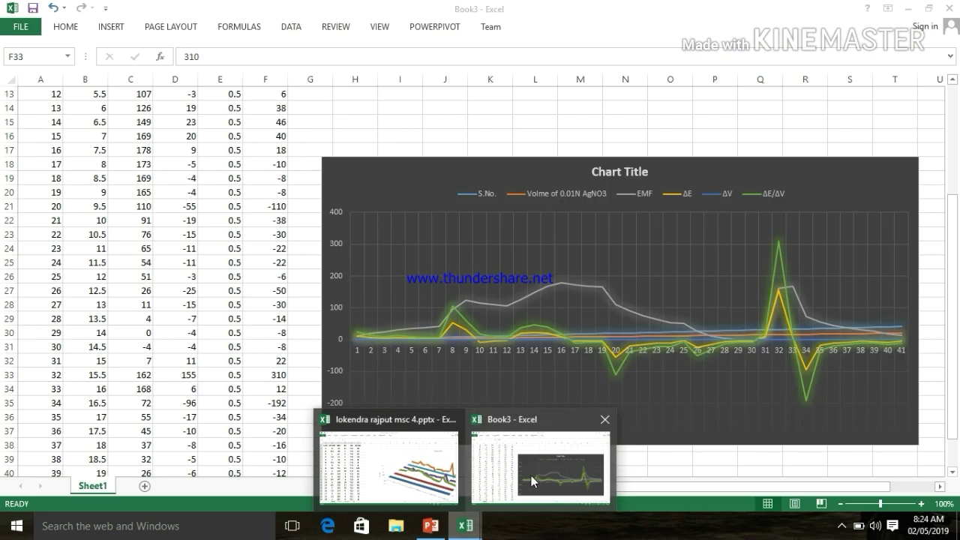
pyautogui.click(531, 476)
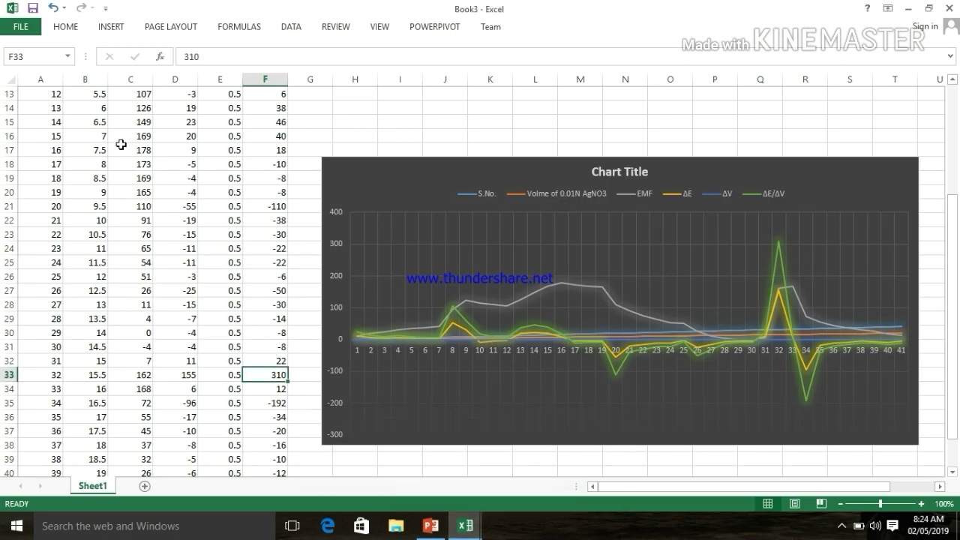
pyautogui.scroll(3, 115, 175)
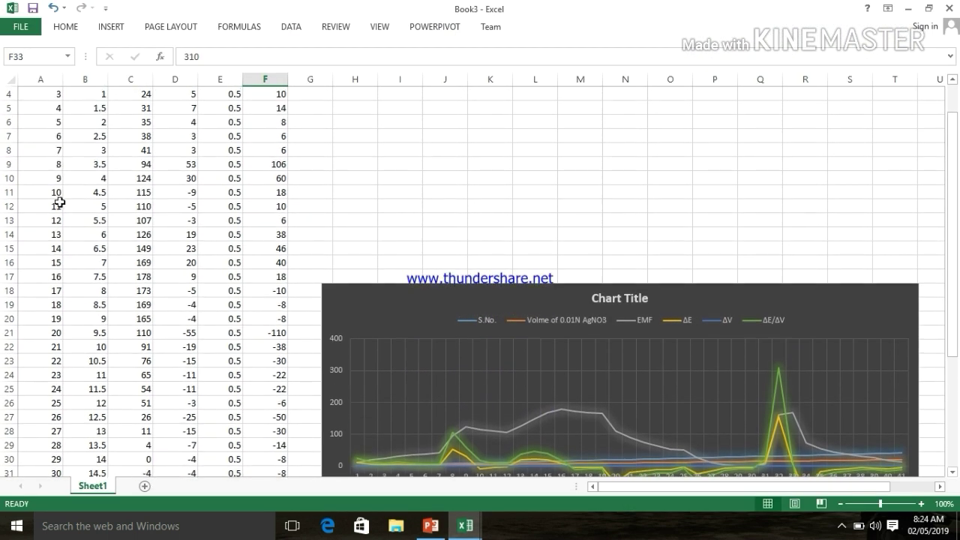
pyautogui.click(54, 164)
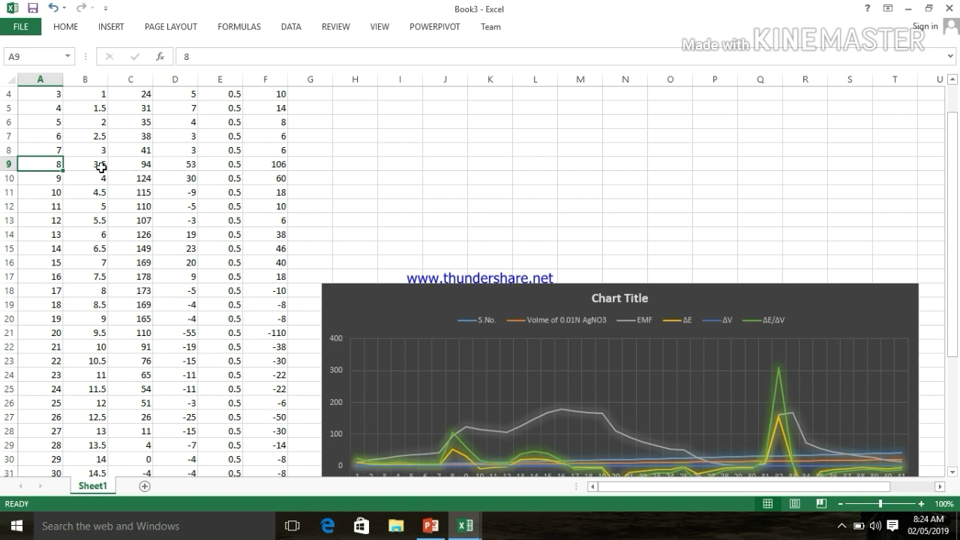
pyautogui.click(102, 165)
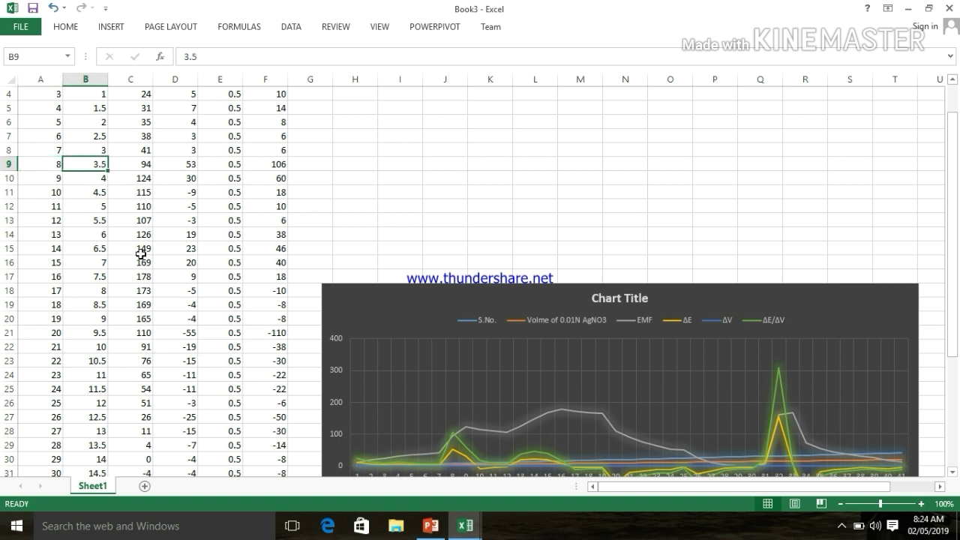
# Check the Br⁻ volume difference on the PowerPoint slide against the AgNO3 volumes for serial numbers 14 and 8 in Book3.
pyautogui.click(422, 531)
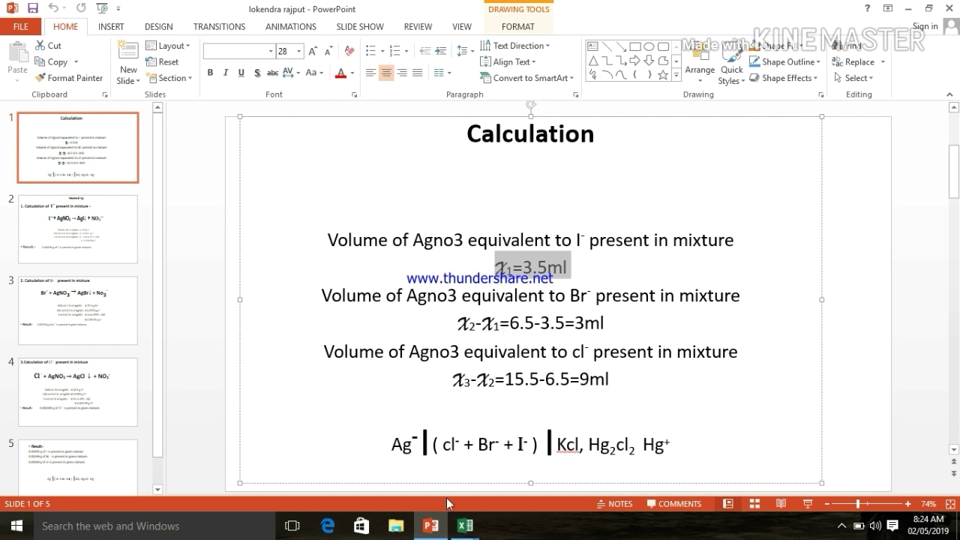
pyautogui.moveTo(465, 525)
pyautogui.click(515, 481)
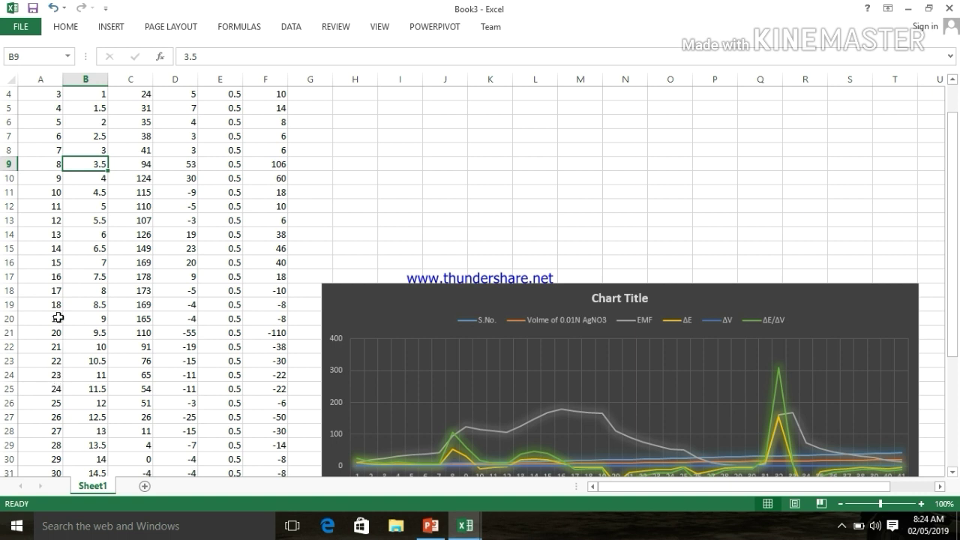
pyautogui.click(93, 249)
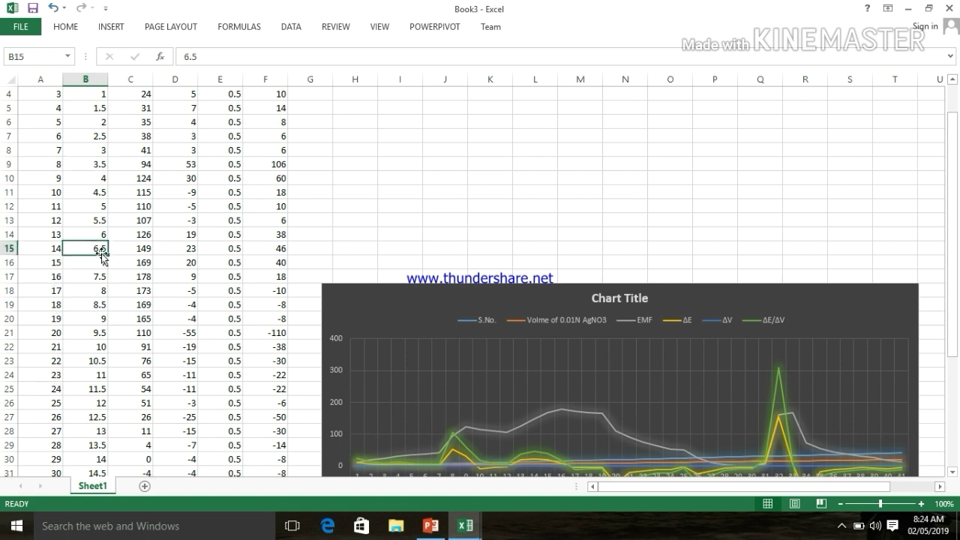
pyautogui.click(96, 166)
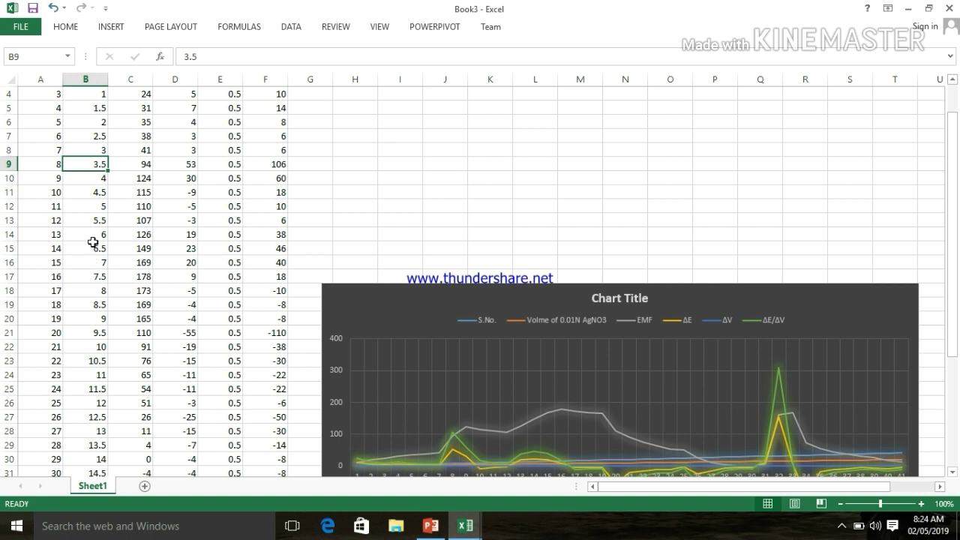
# Check the Cl⁻ volume difference on the PowerPoint slide against the AgNO3 volumes for serial numbers 32 and 14 in Book3.
pyautogui.click(441, 528)
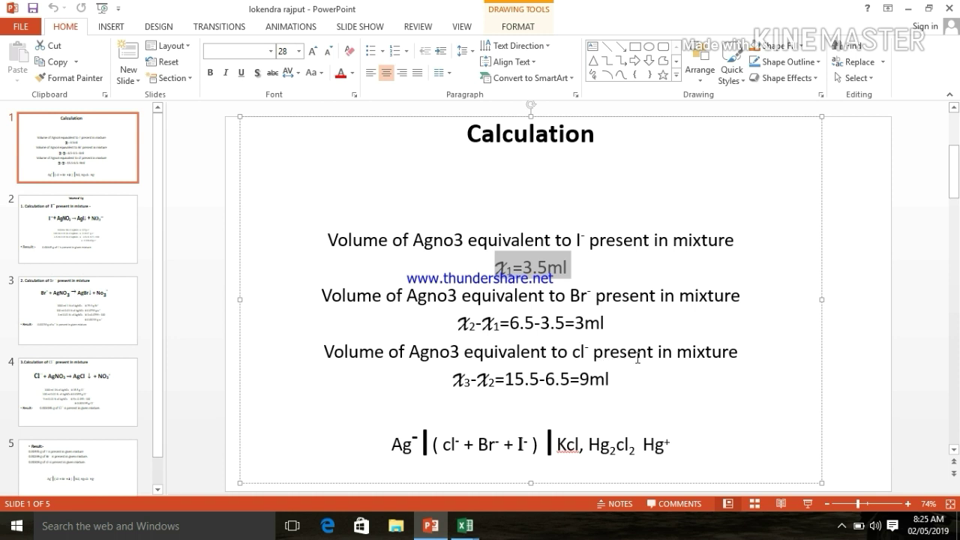
pyautogui.click(455, 530)
pyautogui.click(518, 480)
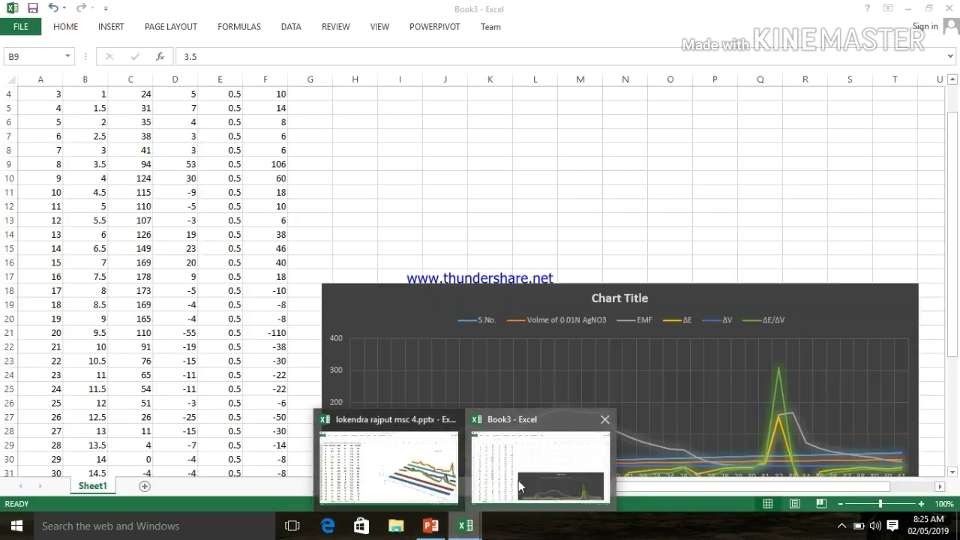
pyautogui.scroll(-1, 72, 390)
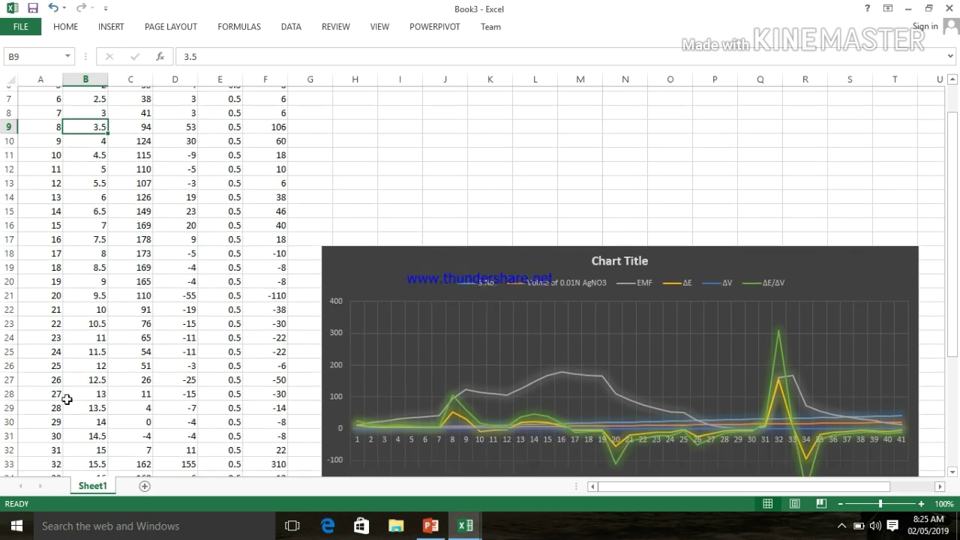
pyautogui.click(51, 460)
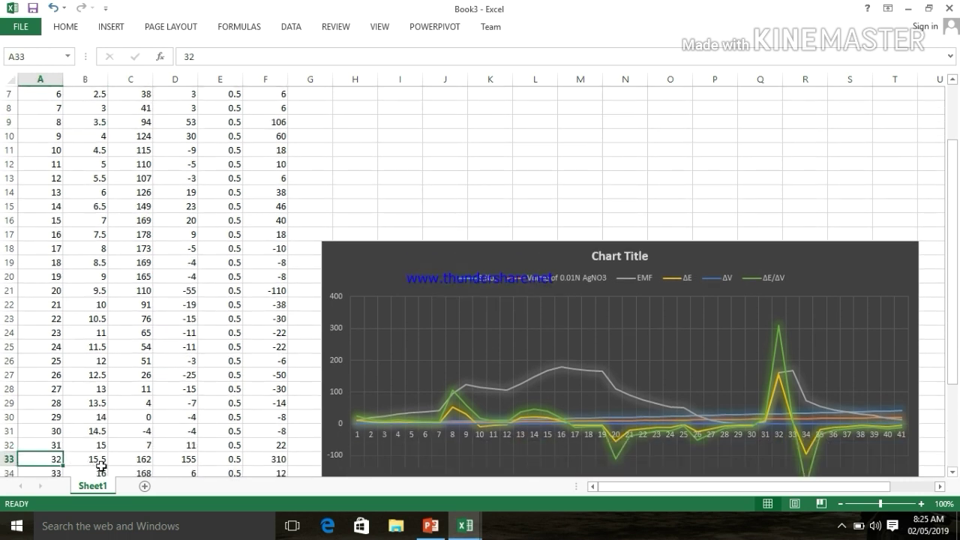
pyautogui.click(98, 463)
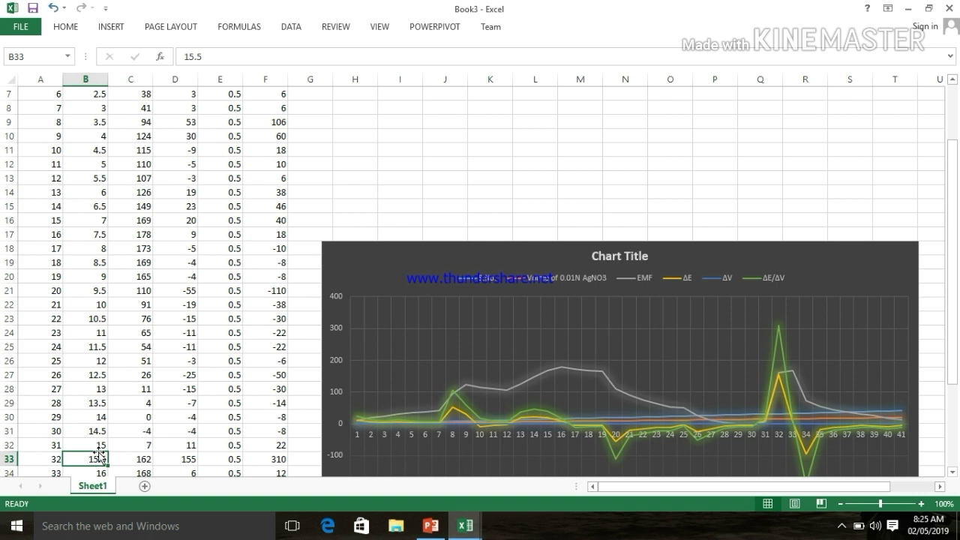
pyautogui.scroll(1, 98, 241)
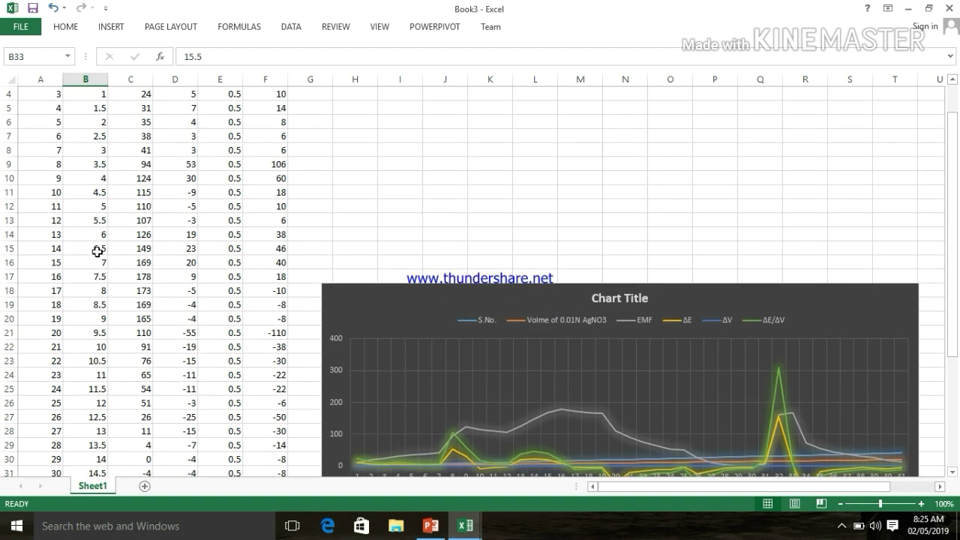
pyautogui.click(104, 250)
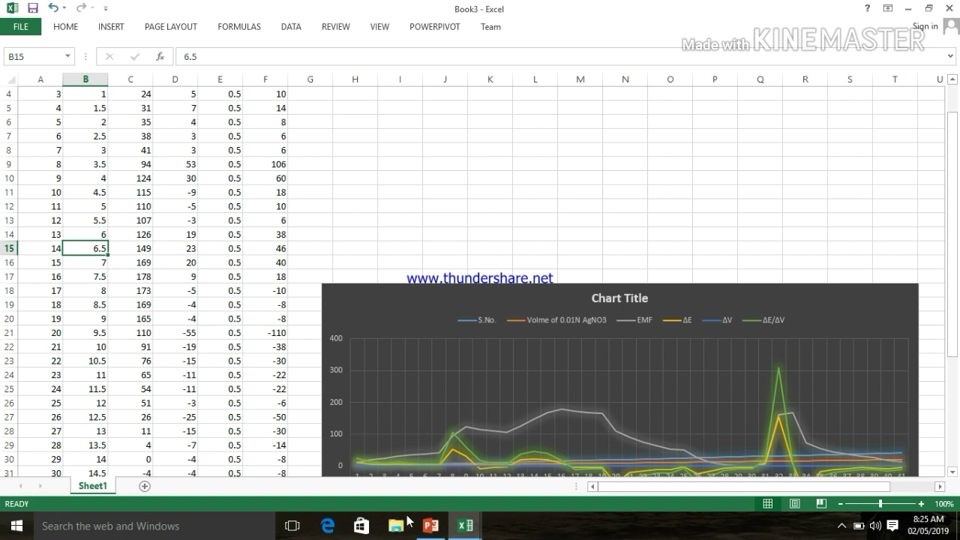
# Switch to PowerPoint and review the x3-x2 line for the AgNO3 volume equivalent to Cl⁻.
pyautogui.click(431, 526)
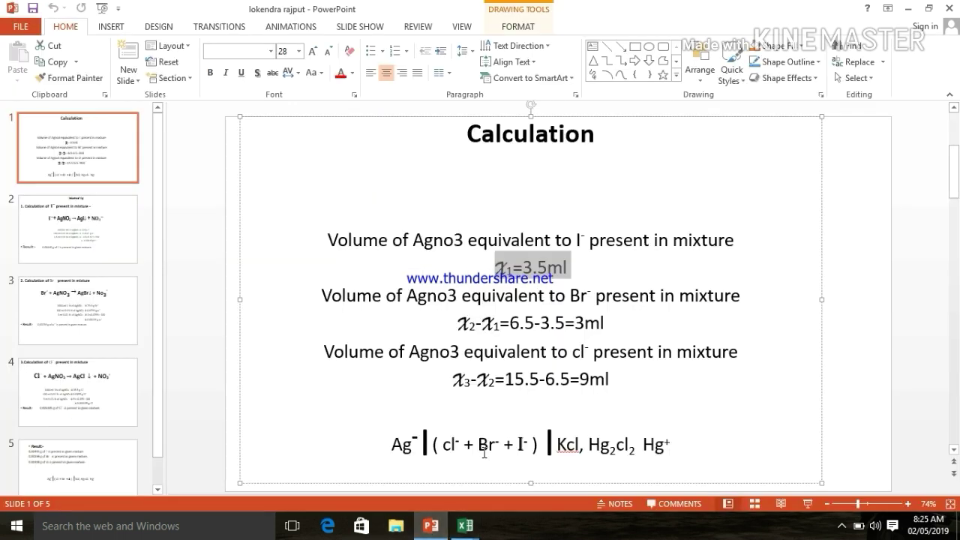
pyautogui.tripleClick(607, 379)
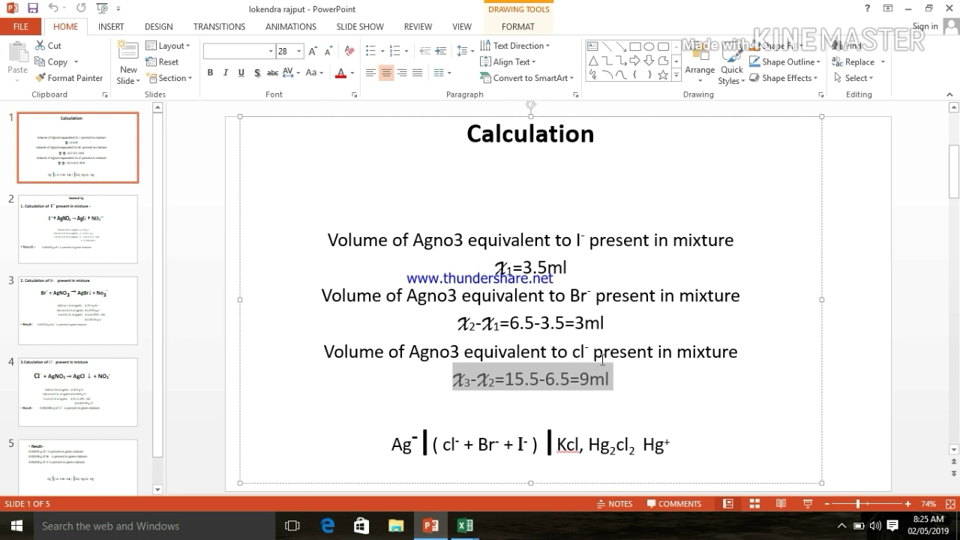
pyautogui.click(669, 406)
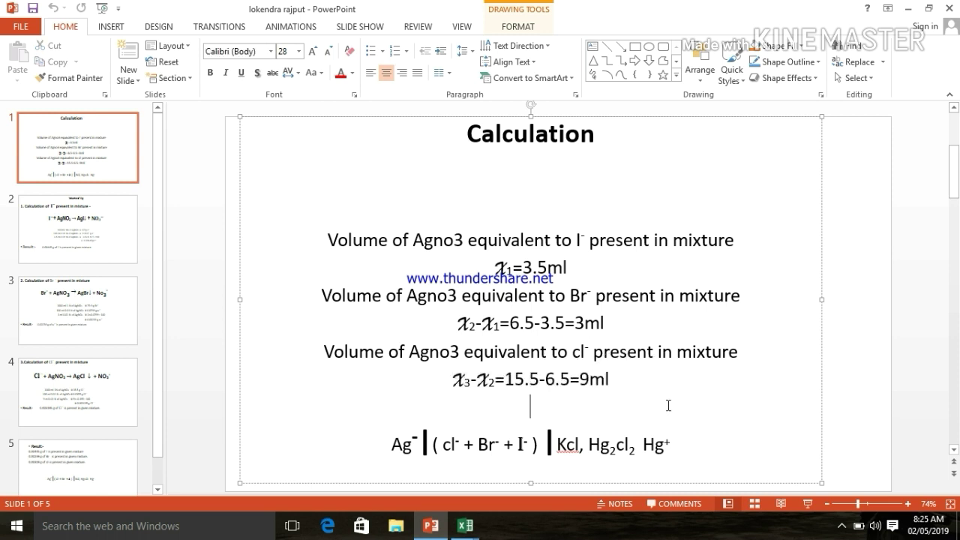
# Review the I⁻ calculation on slide 2, highlighting its 1000ml 1N and 3.5 ml 0.01 N AgNO3 terms in turn.
pyautogui.scroll(-1, 614, 374)
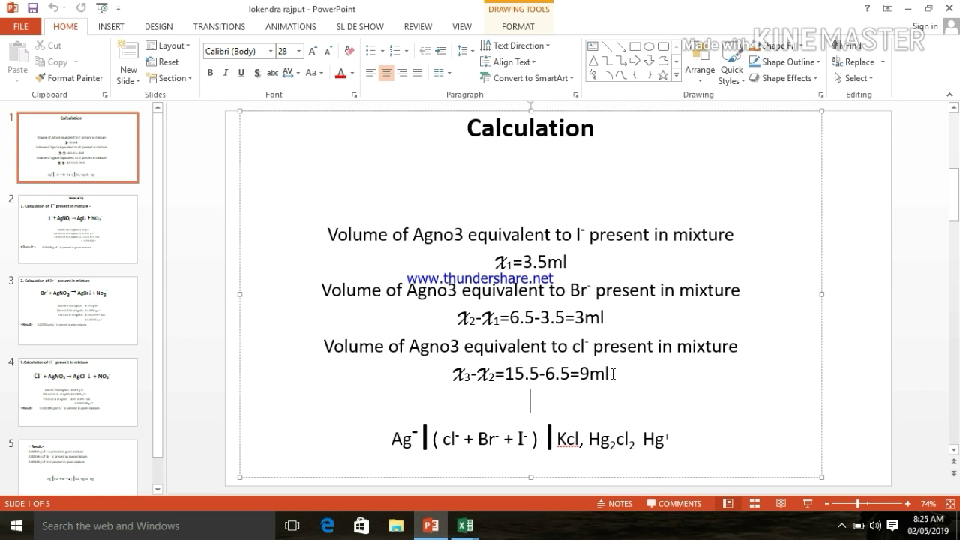
pyautogui.scroll(-2, 614, 373)
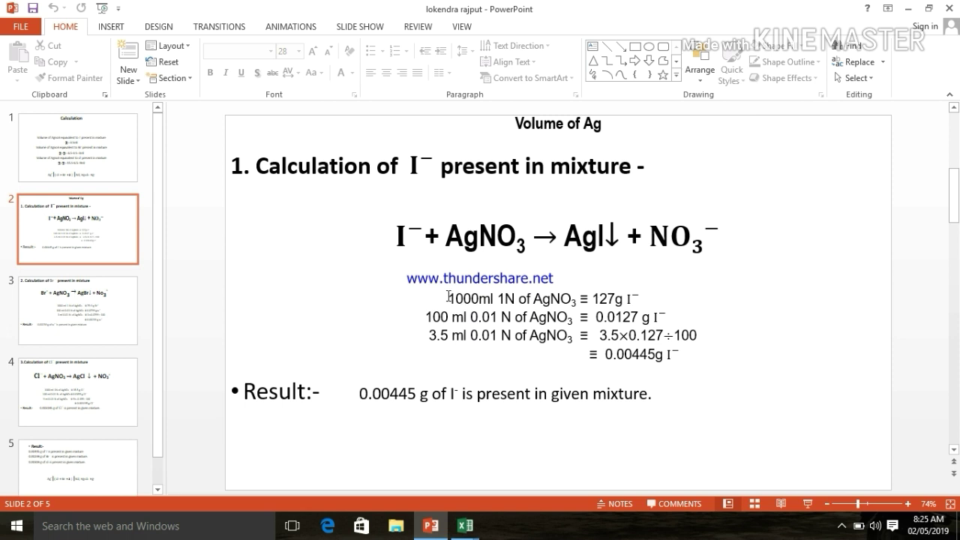
pyautogui.moveTo(448, 297)
pyautogui.mouseDown()
pyautogui.moveTo(567, 301)
pyautogui.moveTo(559, 301)
pyautogui.mouseUp()
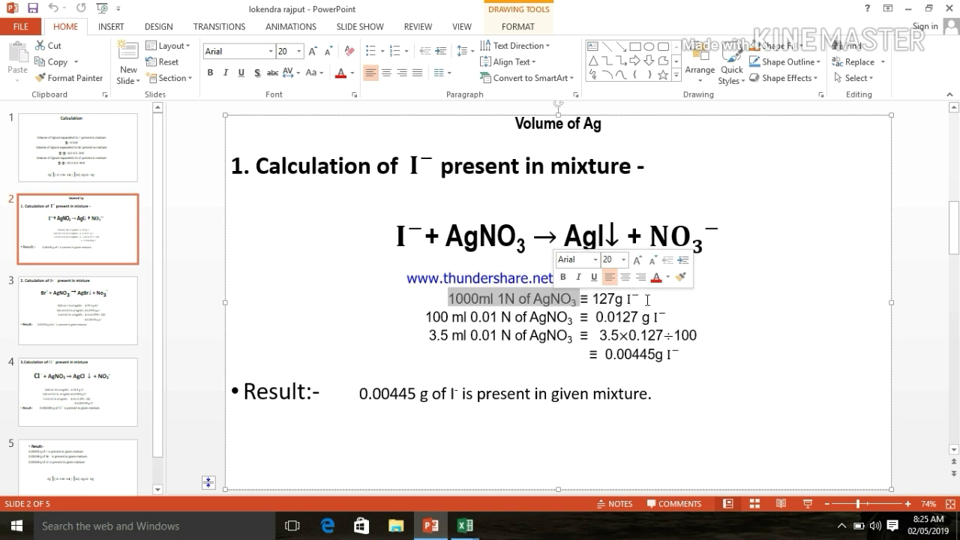
pyautogui.click(647, 300)
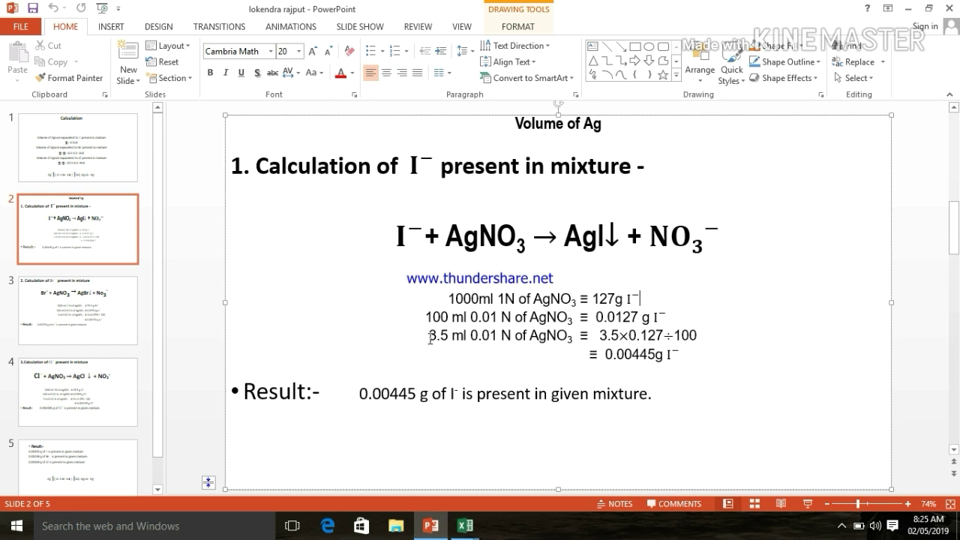
pyautogui.moveTo(429, 336); pyautogui.dragTo(543, 342)
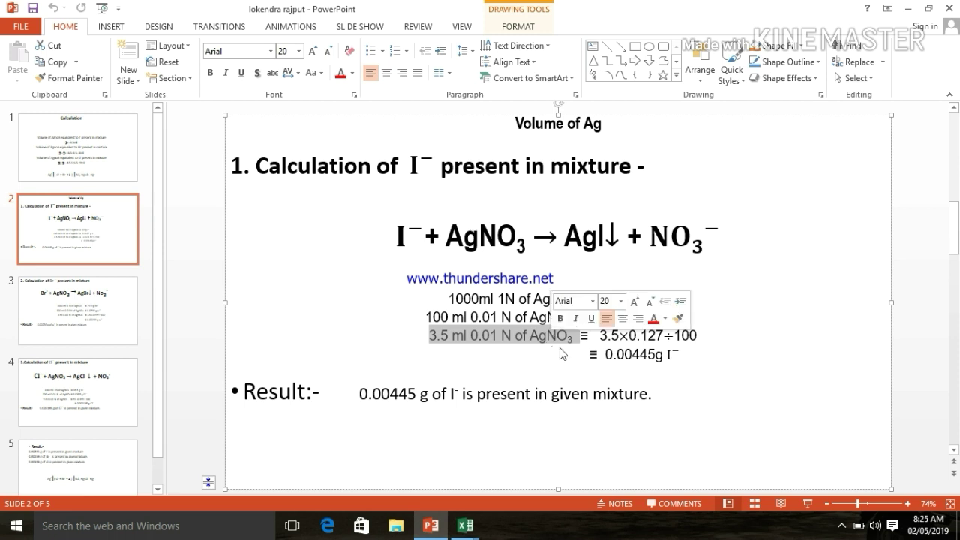
pyautogui.click(567, 354)
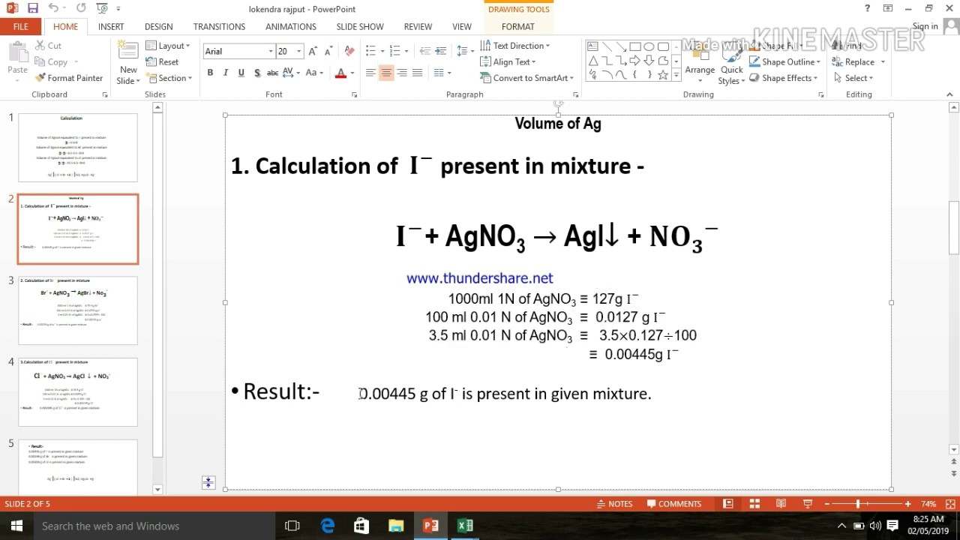
# Highlight the calculated mass of I⁻ in the Result line of slide 2, then clear the selection.
pyautogui.moveTo(360, 394); pyautogui.dragTo(427, 397)
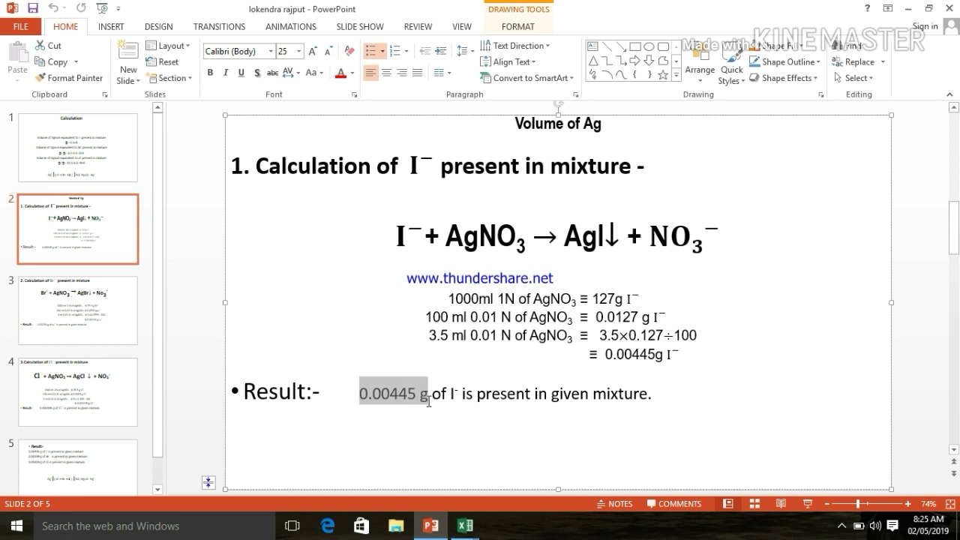
pyautogui.click(444, 422)
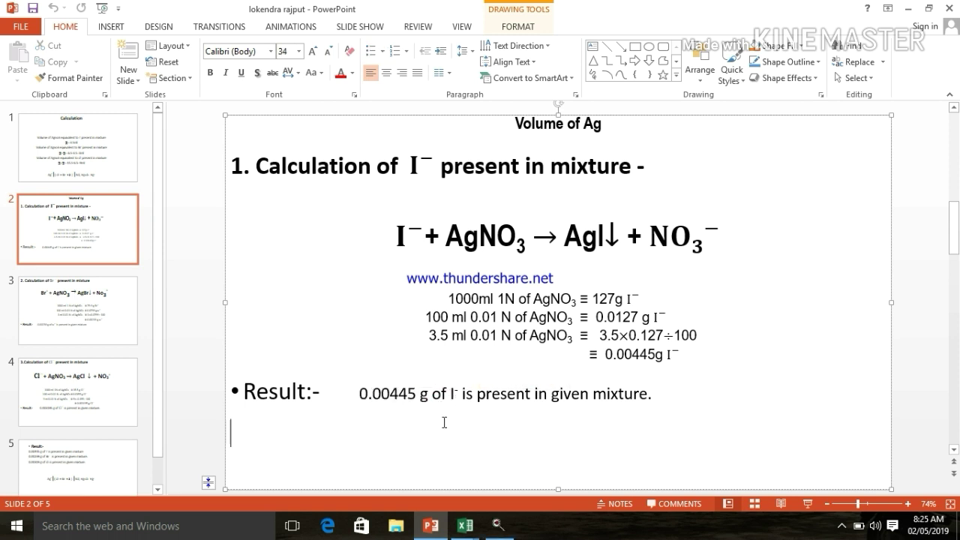
# Review the Br⁻ calculation on slide 3, highlighting its 3 ml term, and check it against the x2-x1 volume on slide 1.
pyautogui.scroll(-4, 445, 423)
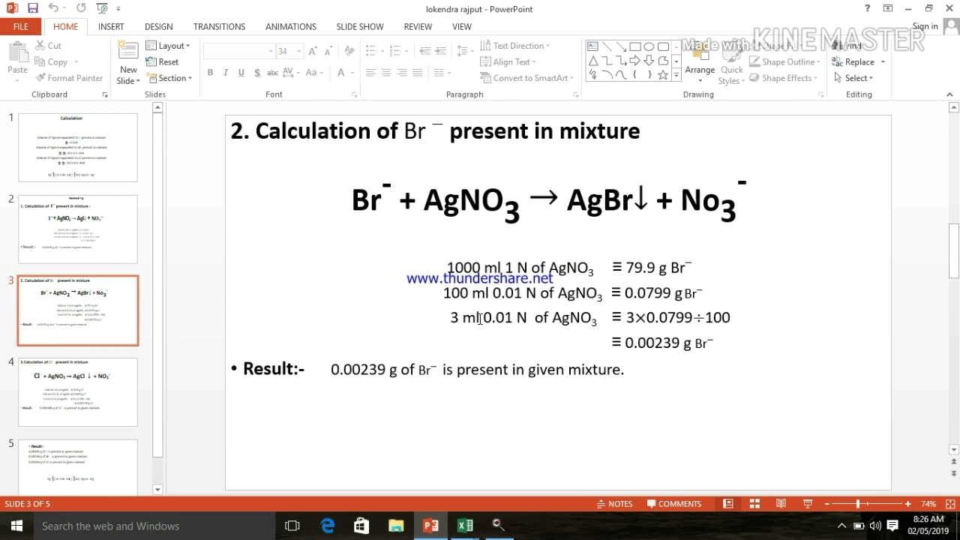
pyautogui.moveTo(479, 318); pyautogui.dragTo(459, 322)
pyautogui.click(461, 337)
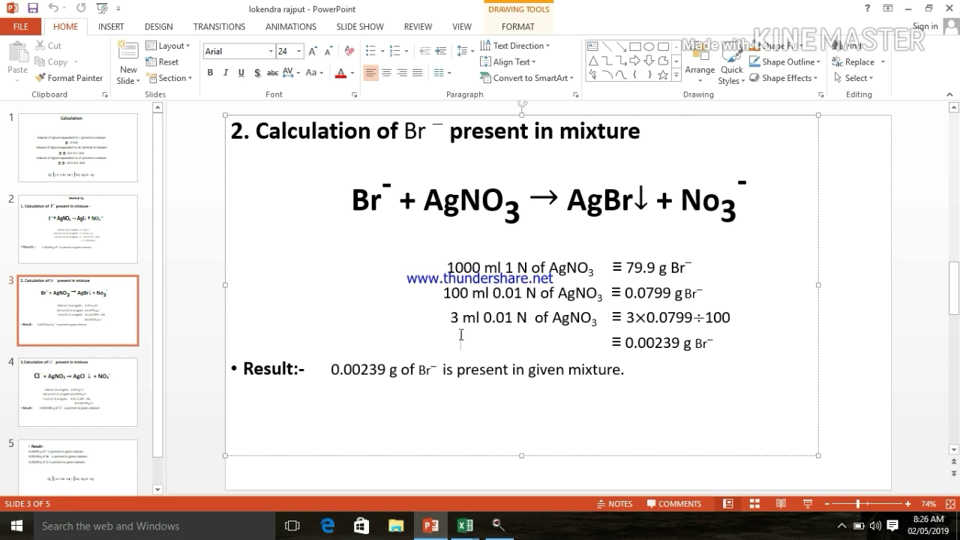
pyautogui.click(42, 144)
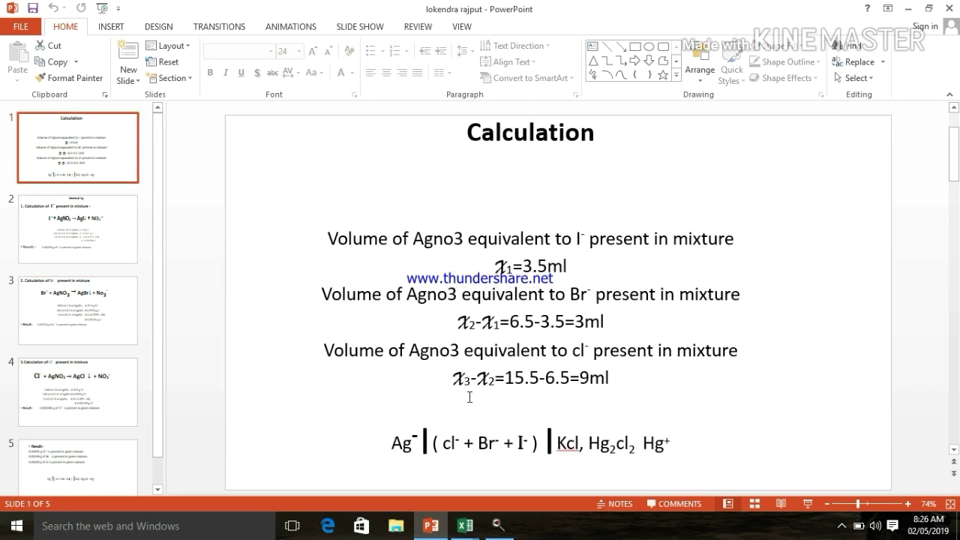
# Return to the Br⁻ calculation on slide 3 and highlight the calculated Br⁻ mass in its last line.
pyautogui.click(121, 396)
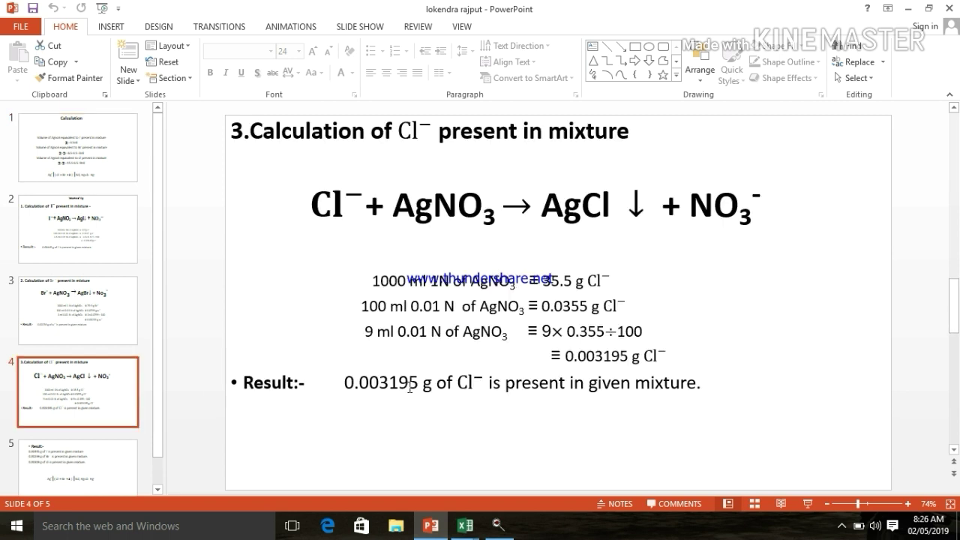
pyautogui.click(112, 330)
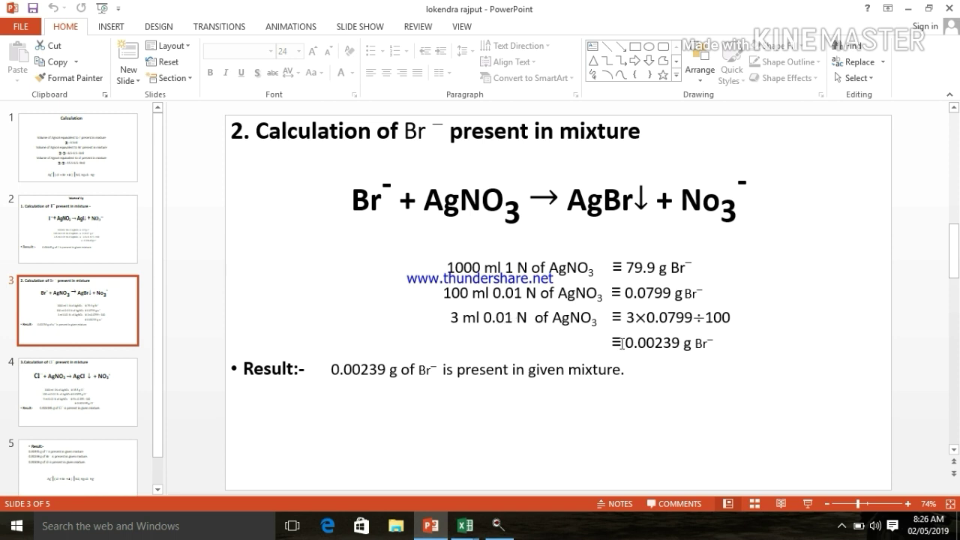
pyautogui.moveTo(626, 342); pyautogui.dragTo(719, 351)
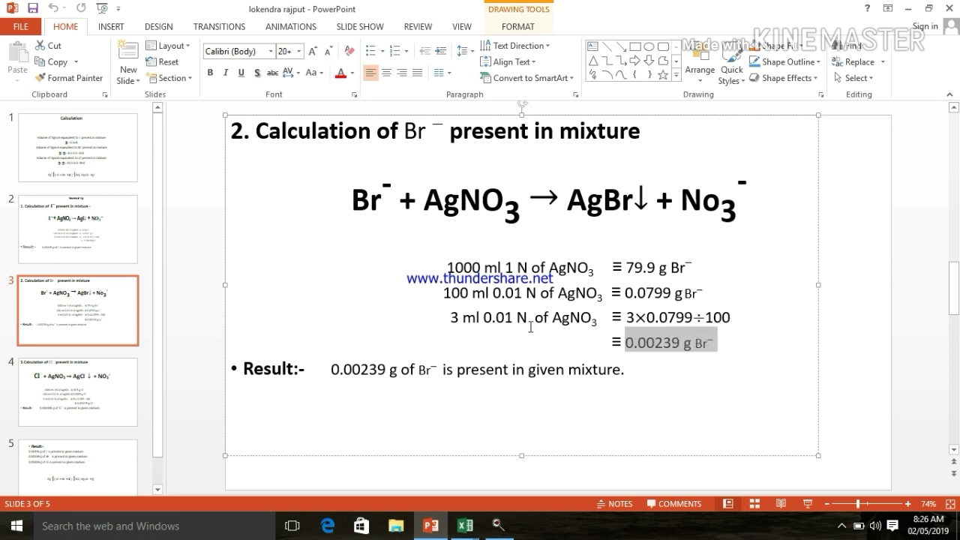
# Review the Cl⁻ calculation on slide 4, highlighting the 9 in its 9 ml term and the Cl⁻ mass in the Result line.
pyautogui.scroll(-2, 67, 204)
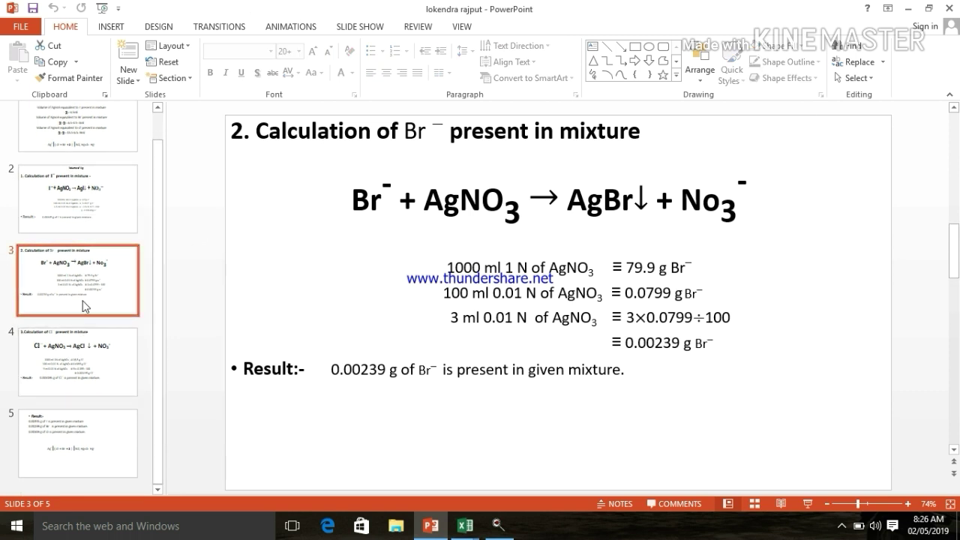
pyautogui.scroll(-1, 335, 244)
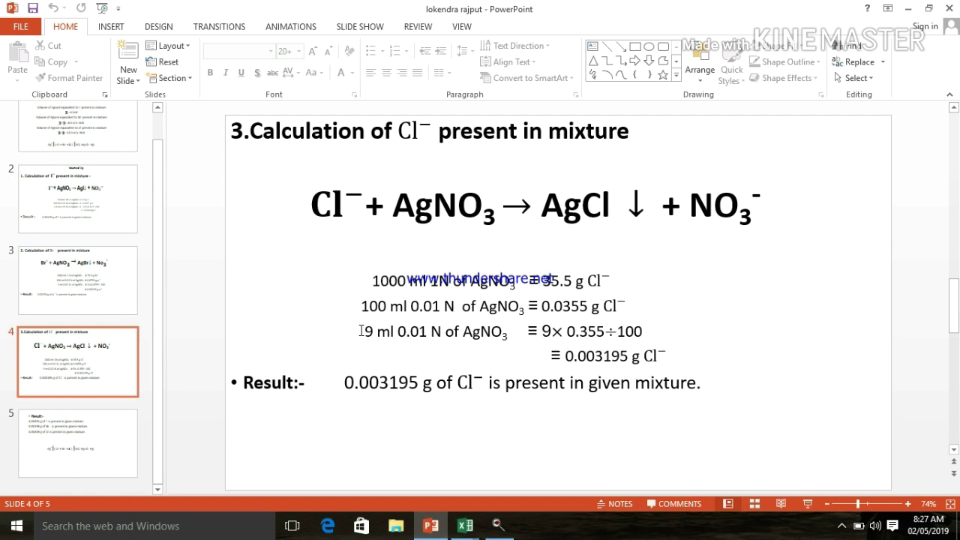
pyautogui.doubleClick(361, 331)
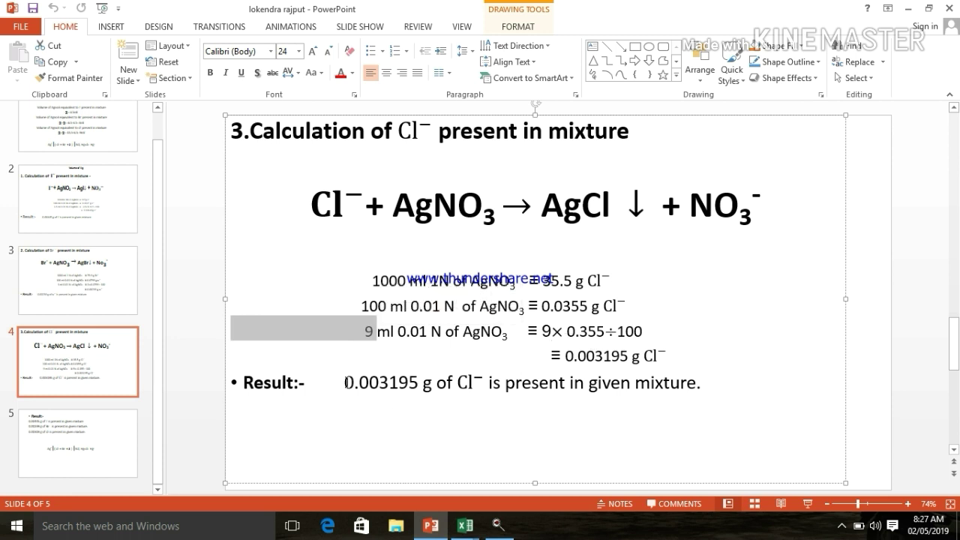
pyautogui.moveTo(345, 382); pyautogui.dragTo(439, 388)
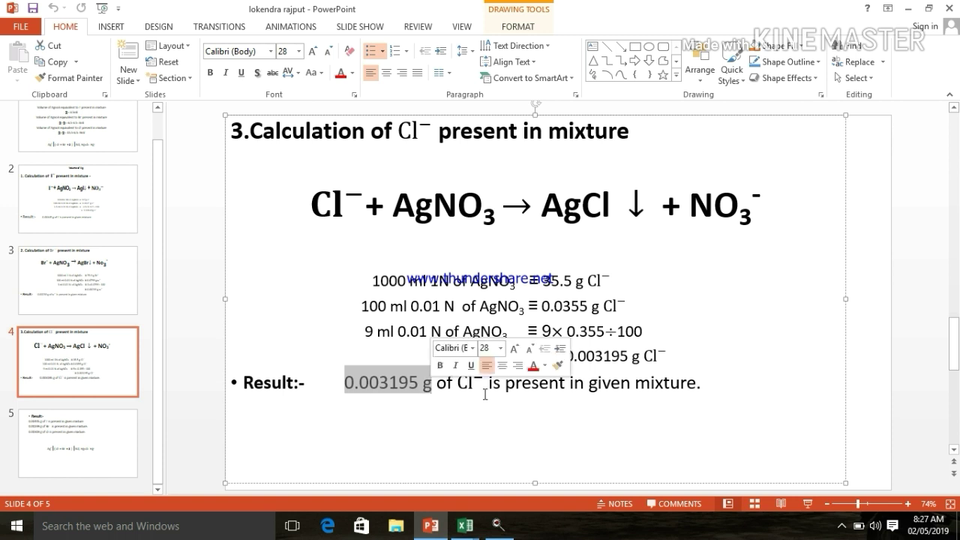
pyautogui.click(486, 404)
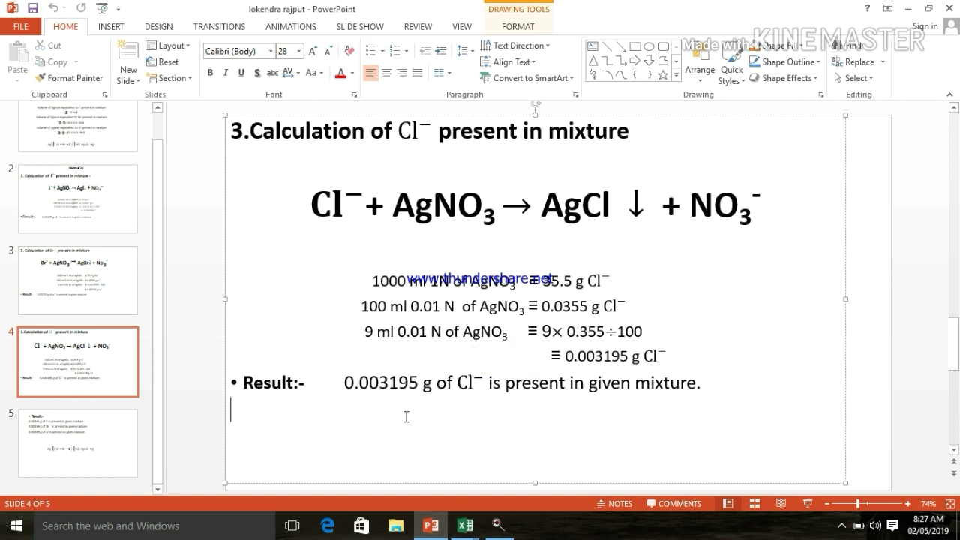
# Review the Result summary on slide 5, highlighting the three lines for I⁻, Br⁻ and Cl⁻ and the cell notation below them.
pyautogui.scroll(-1, 406, 417)
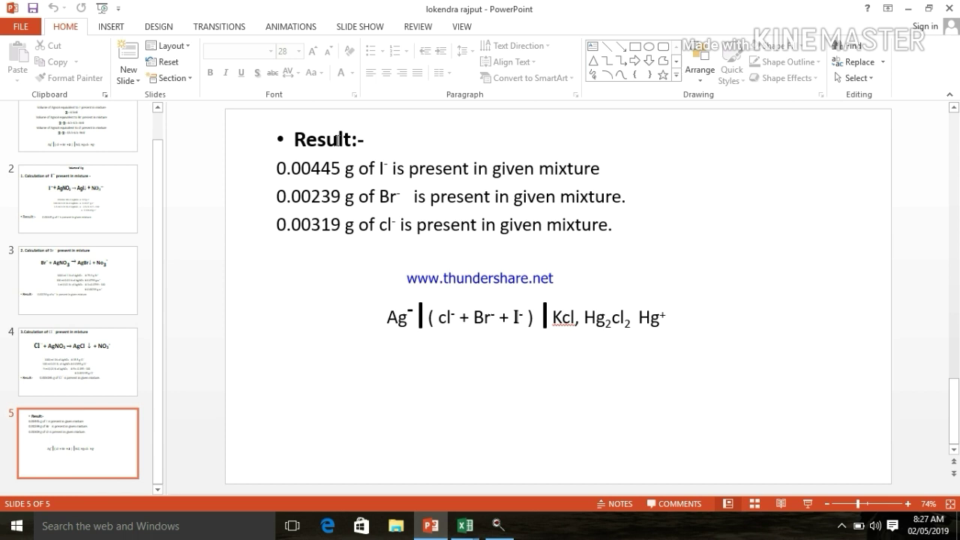
pyautogui.click(275, 168)
pyautogui.moveTo(358, 186); pyautogui.dragTo(585, 225)
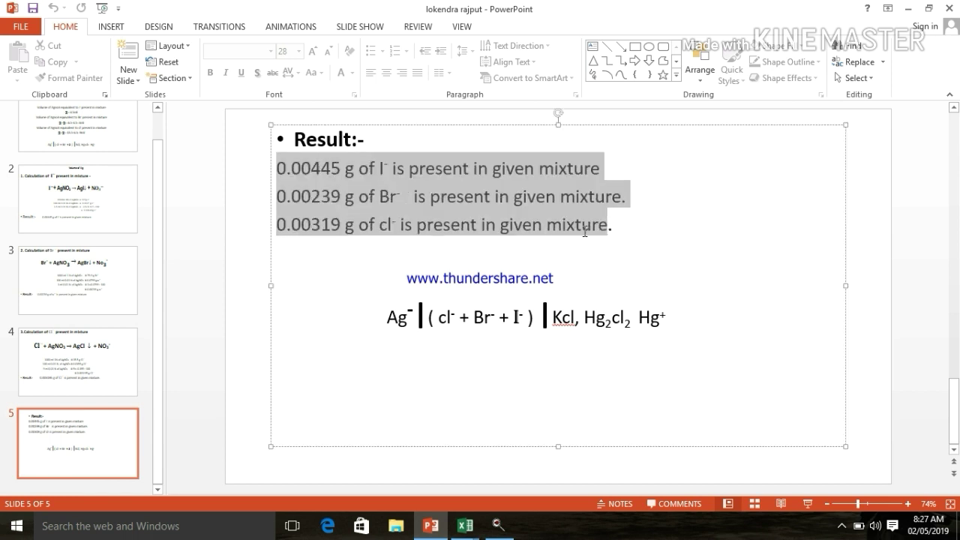
pyautogui.click(455, 168)
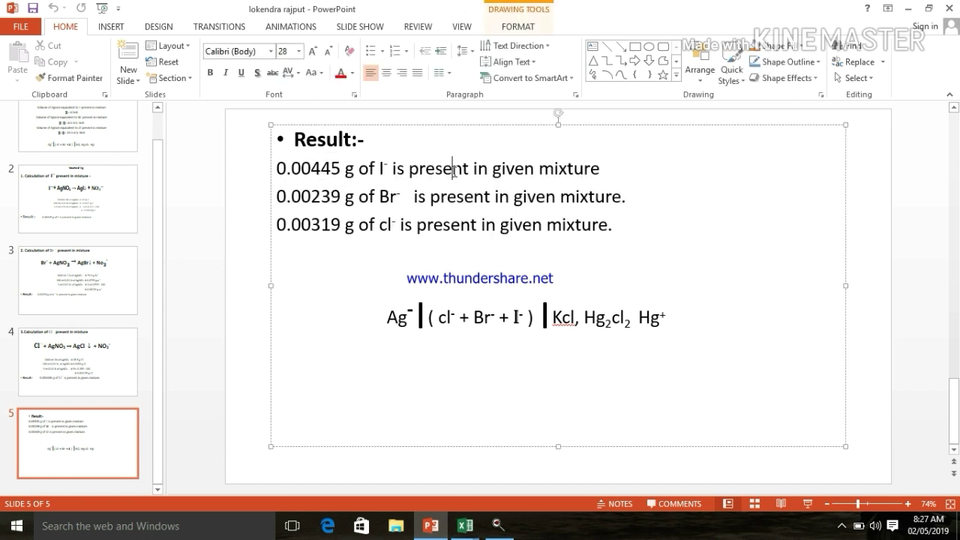
pyautogui.click(473, 225)
pyautogui.moveTo(381, 317); pyautogui.dragTo(698, 315)
pyautogui.click(696, 329)
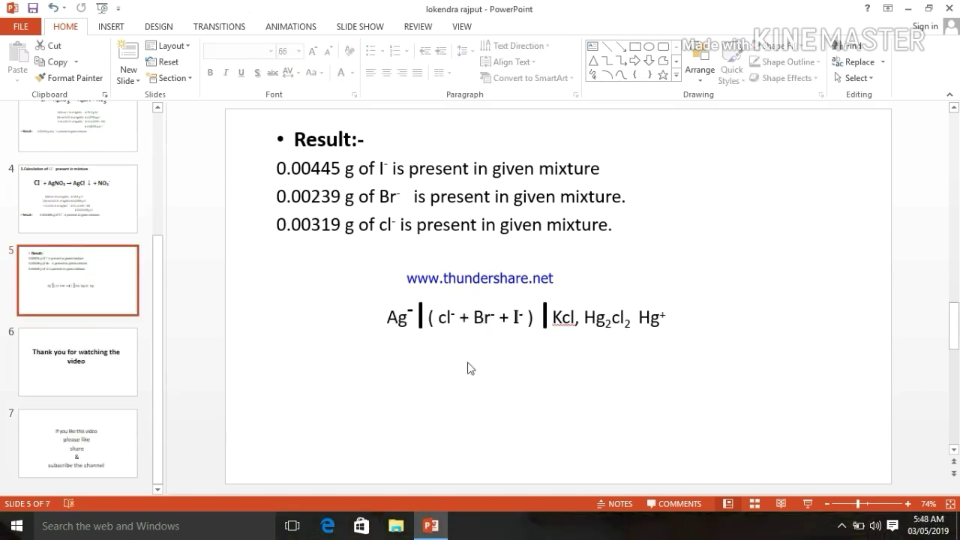
# Show the closing slides 6 and 7, highlighting the word "subscribe" in the last line of slide 7.
pyautogui.scroll(-2, 468, 367)
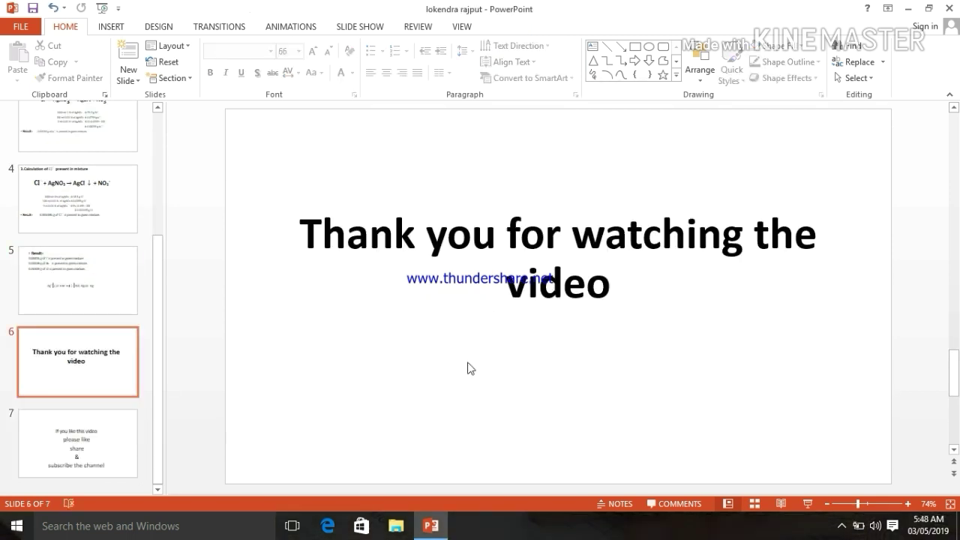
pyautogui.scroll(-2, 468, 368)
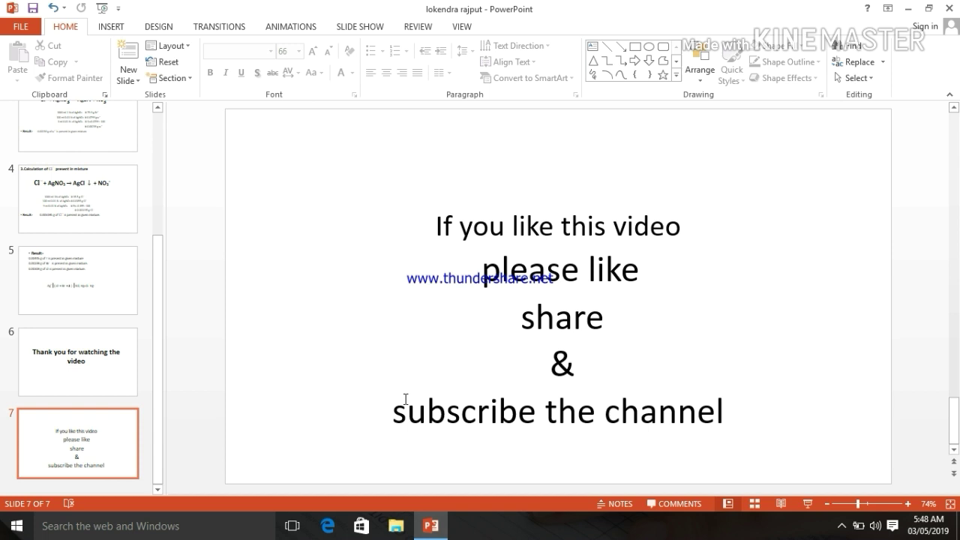
pyautogui.moveTo(405, 399); pyautogui.dragTo(536, 409)
pyautogui.click(535, 411)
pyautogui.click(655, 369)
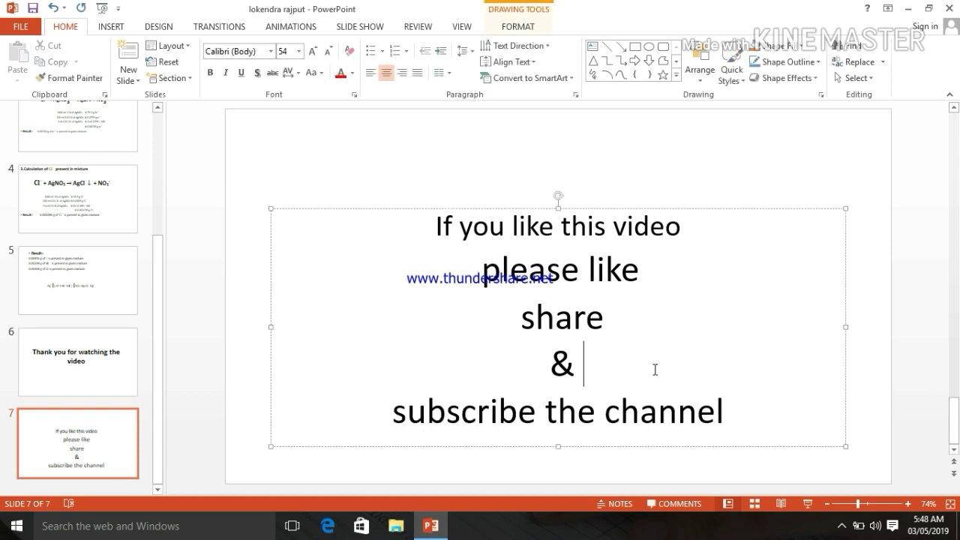